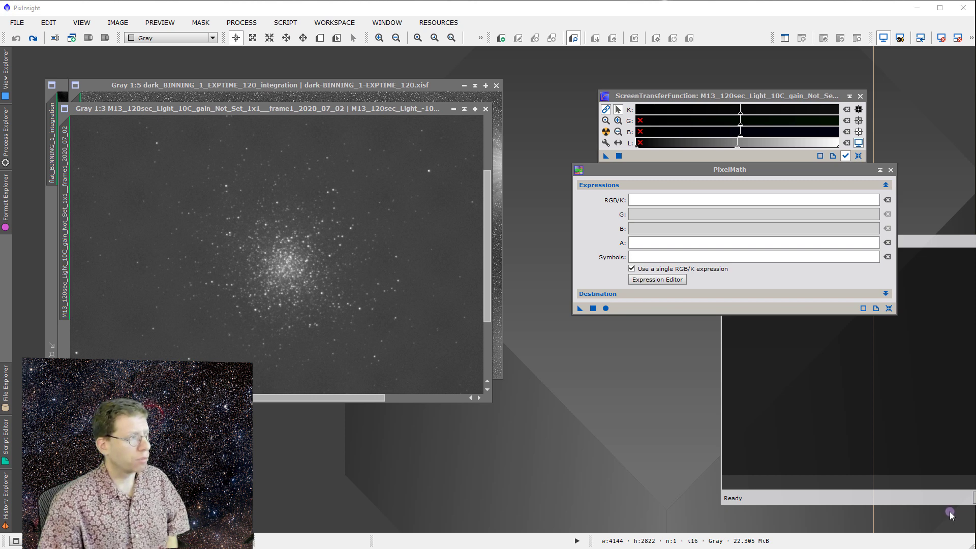
View the M13 light frame at full resolution, then zoom back out to the whole cluster
scroll(282, 237, "up", 3)
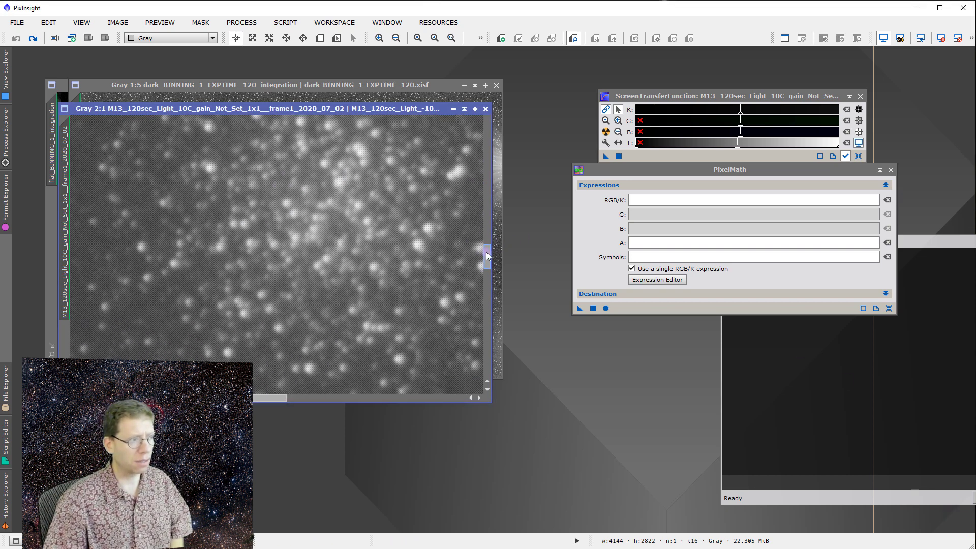
scroll(362, 230, "up", 6)
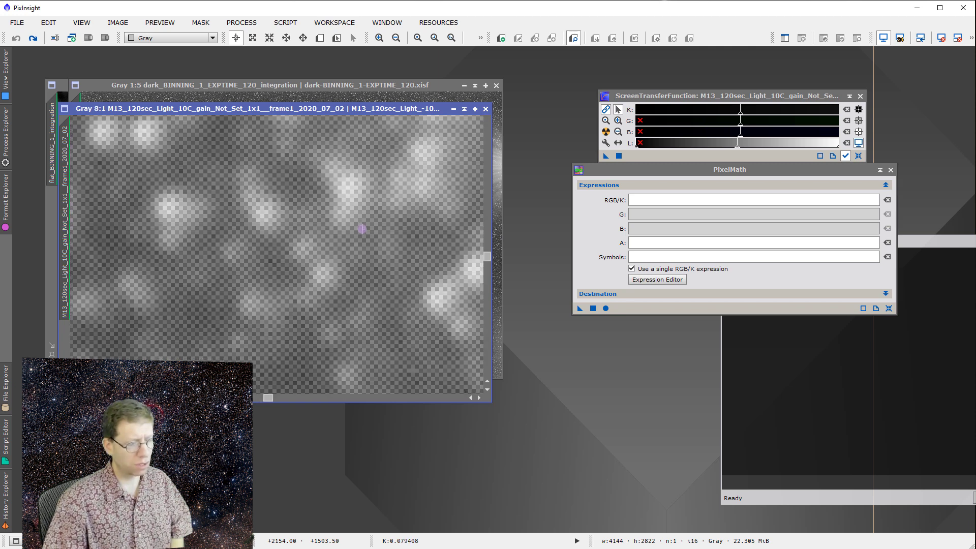
scroll(362, 229, "down", 4)
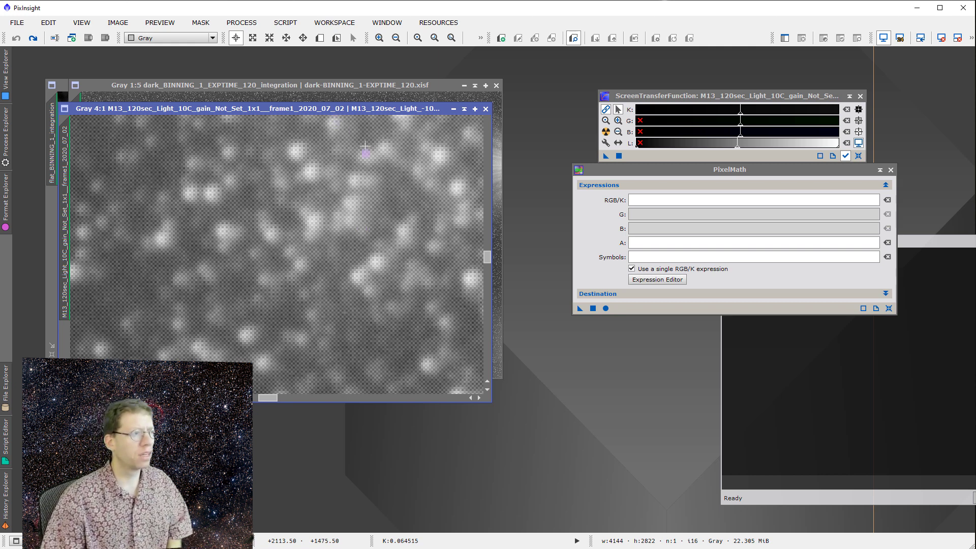
key("ctrl+1")
key("ctrl+minus")
key("ctrl+minus")
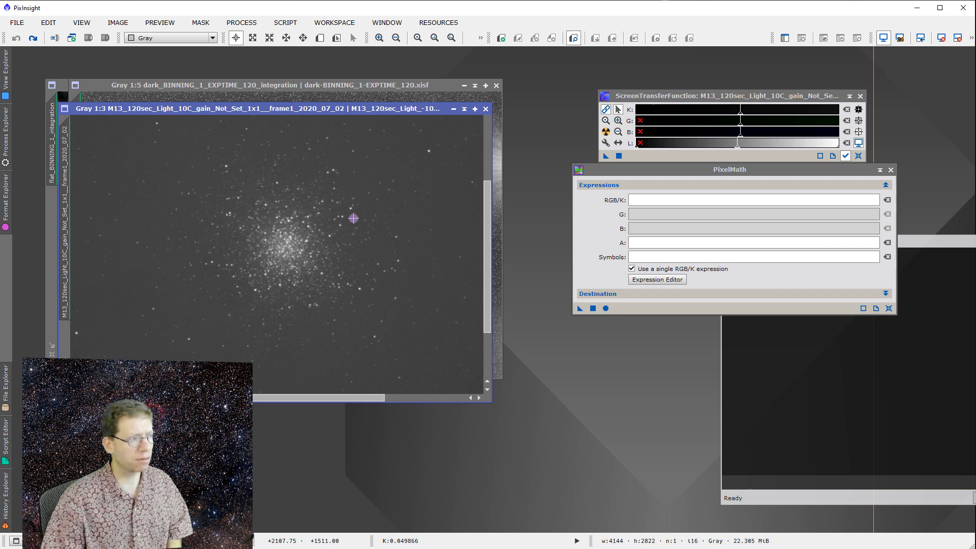
Raise the master dark briefly, then bring the master flat forward to show its dust donuts
left_click(322, 84)
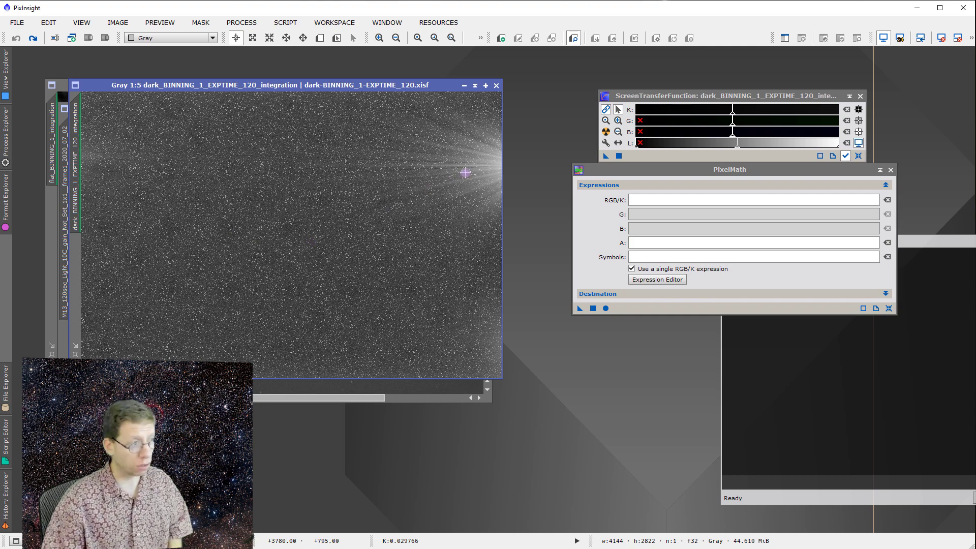
left_click_drag(163, 84, 171, 98)
left_click(164, 91)
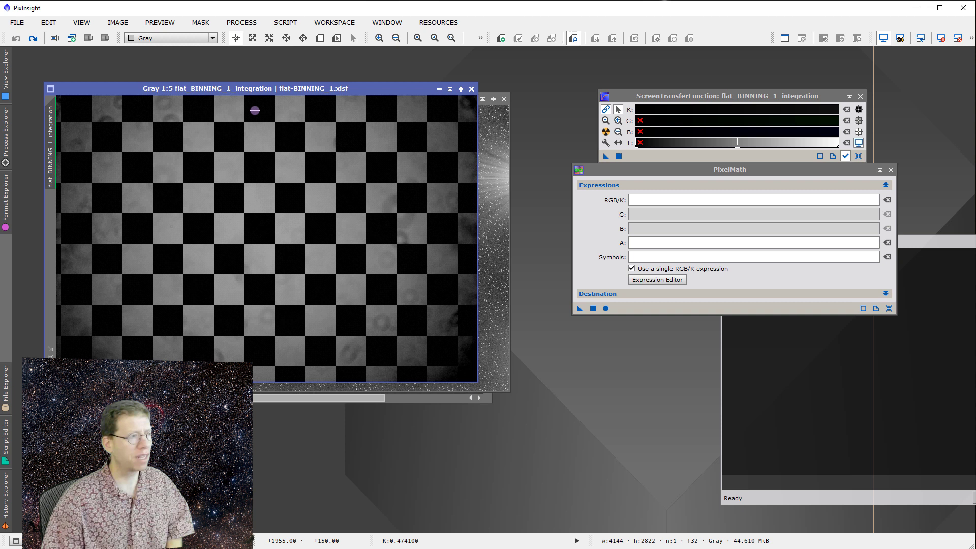
Move the master flat aside, put M13 in front, and open PixelMath beside the images
left_click_drag(249, 91, 291, 77)
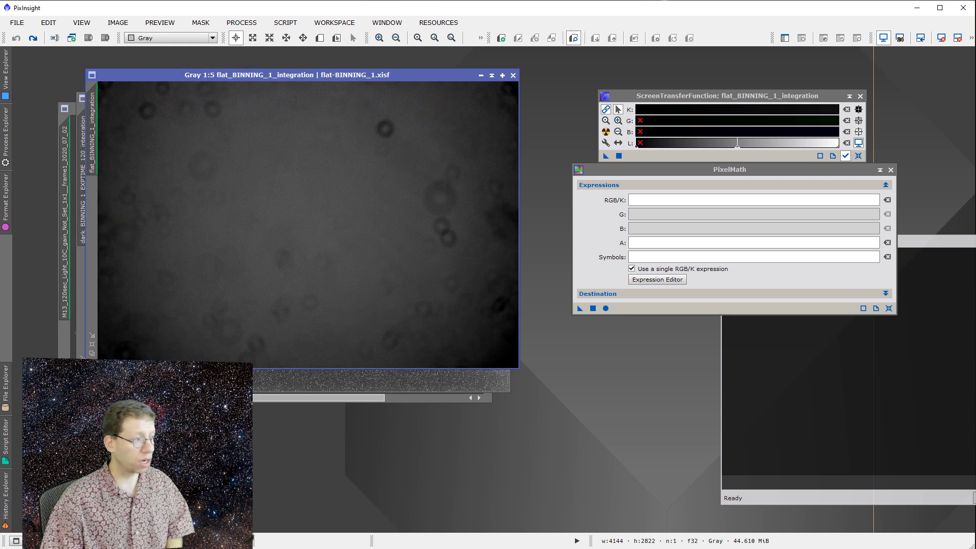
left_click(318, 398)
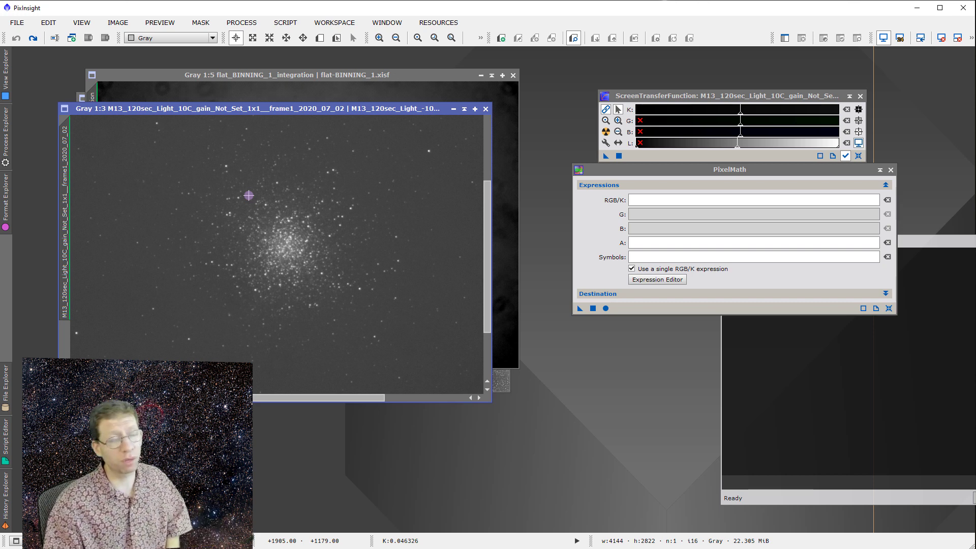
left_click(242, 23)
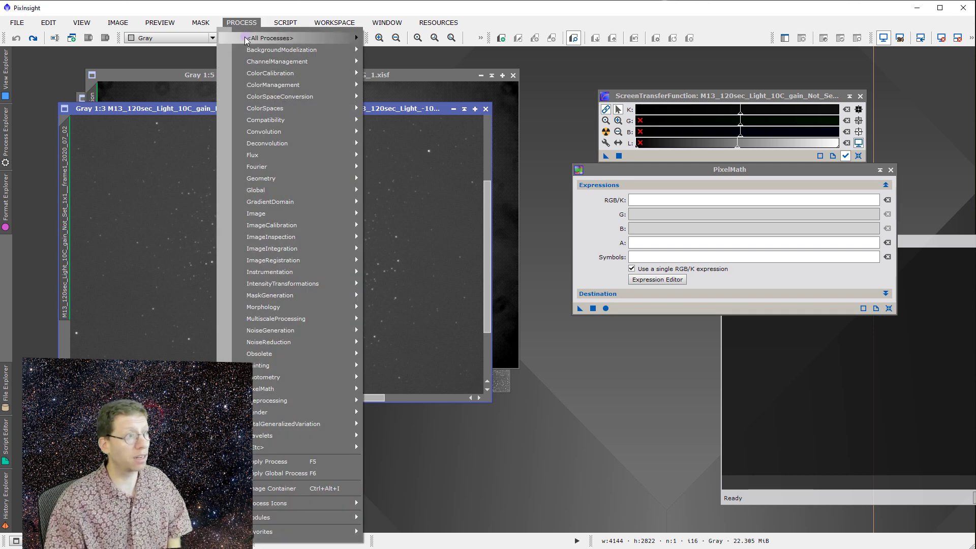
mouse_move(246, 40)
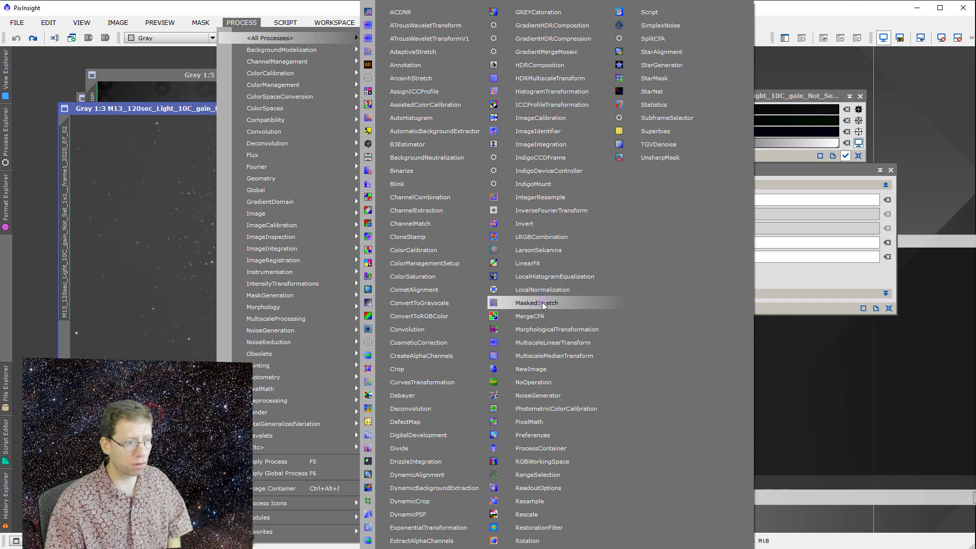
left_click(556, 420)
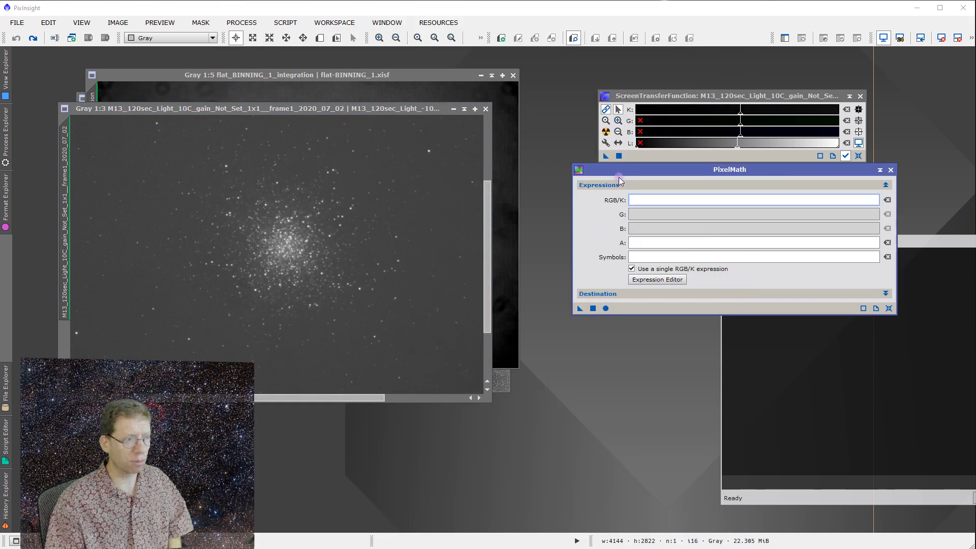
left_click_drag(618, 177, 569, 188)
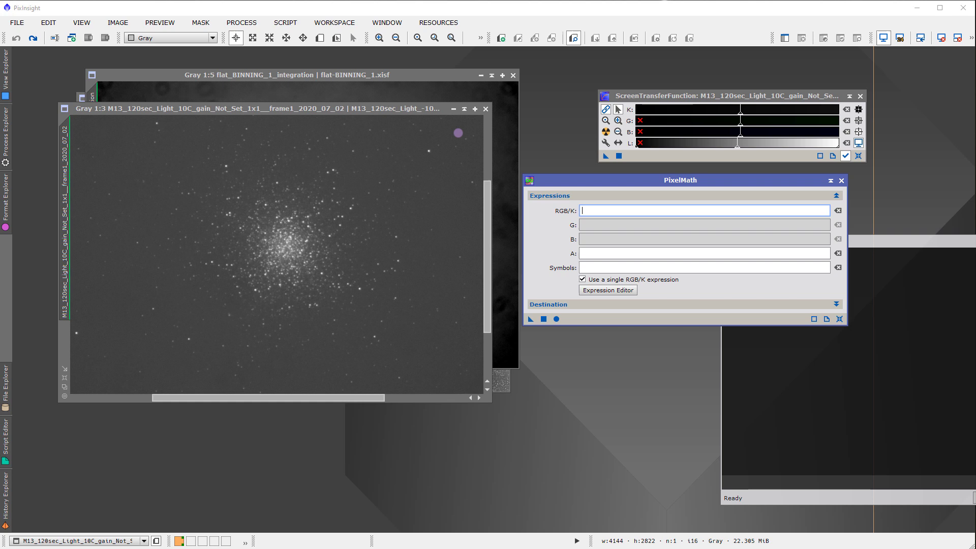
Rename the master flat image to 'flat' and collapse its window out of the way
left_click(212, 74)
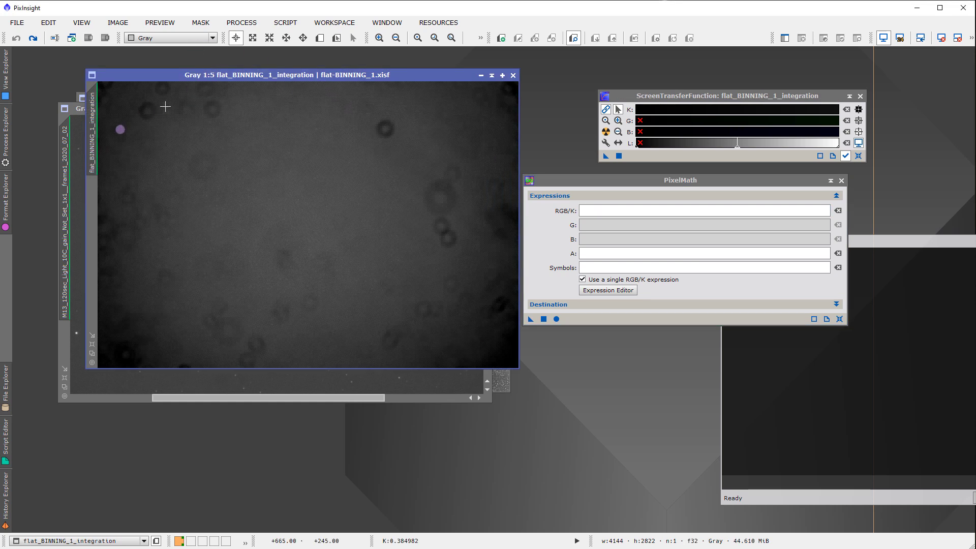
double_click(93, 134)
type("f")
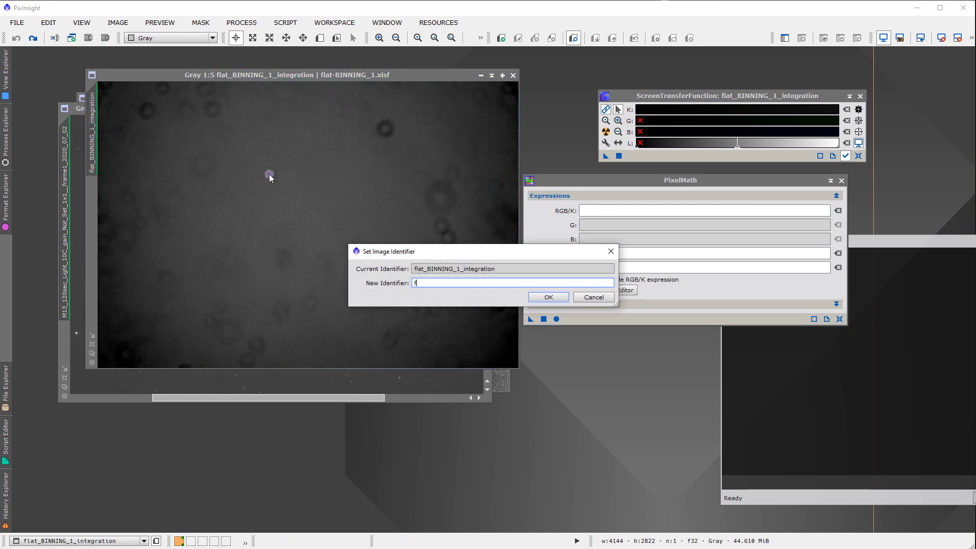
type("lat")
key("Return")
double_click(116, 77)
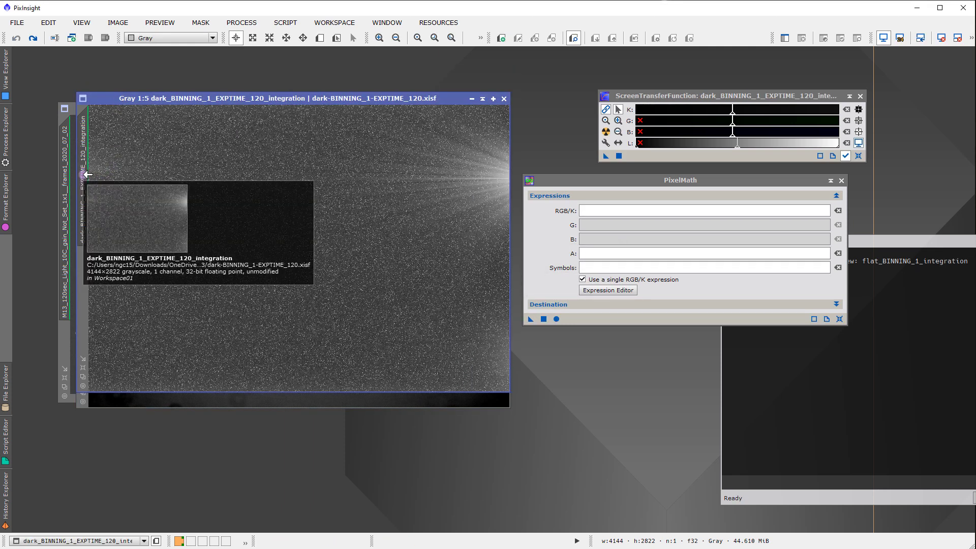
Rename the master dark image to 'dark'
double_click(84, 175)
type("dark")
key("Return")
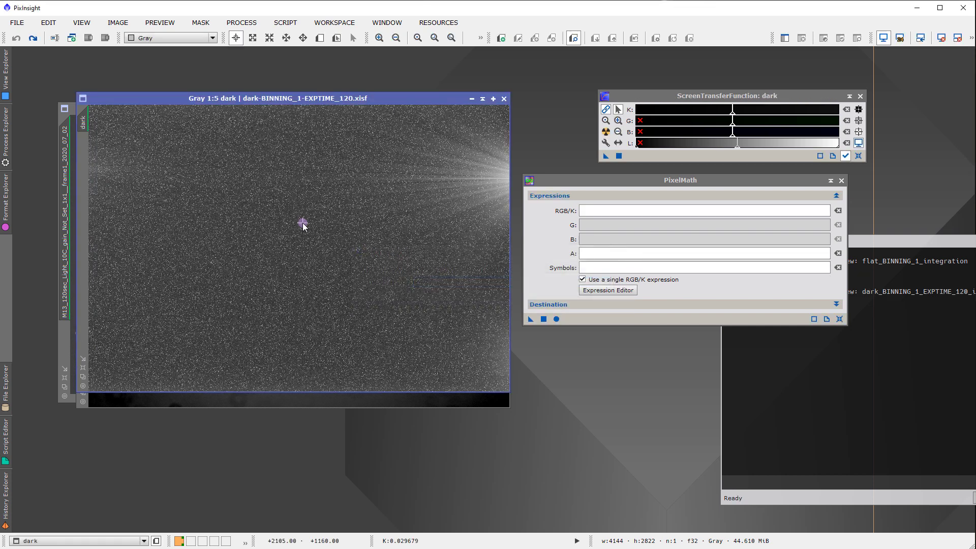
Enter ($T-dark)/(flat)*med(flat) as the RGB/K expression and move the dark and flat windows aside
left_click(601, 211)
type("(")
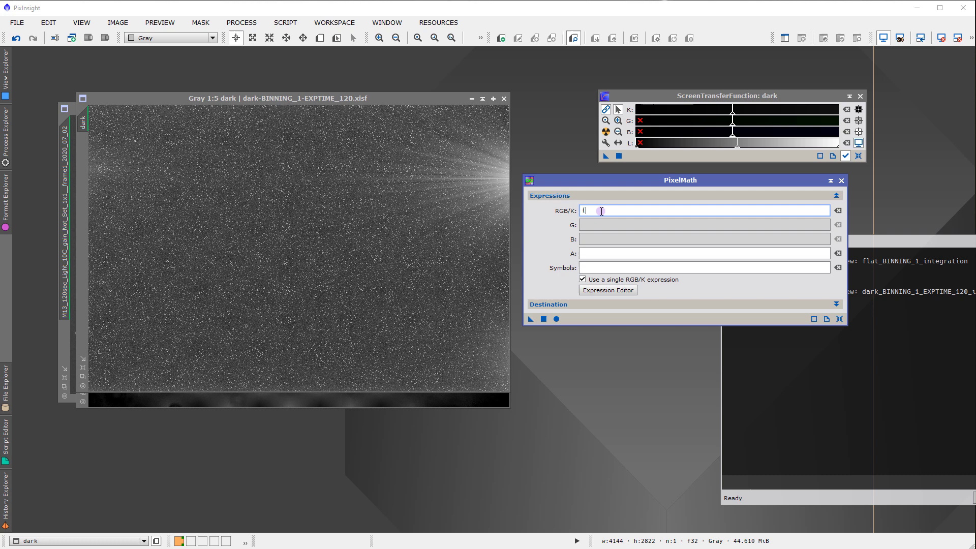
type("$T-darmk)/(flat)*med(flat")
left_click_drag(251, 99, 331, 69)
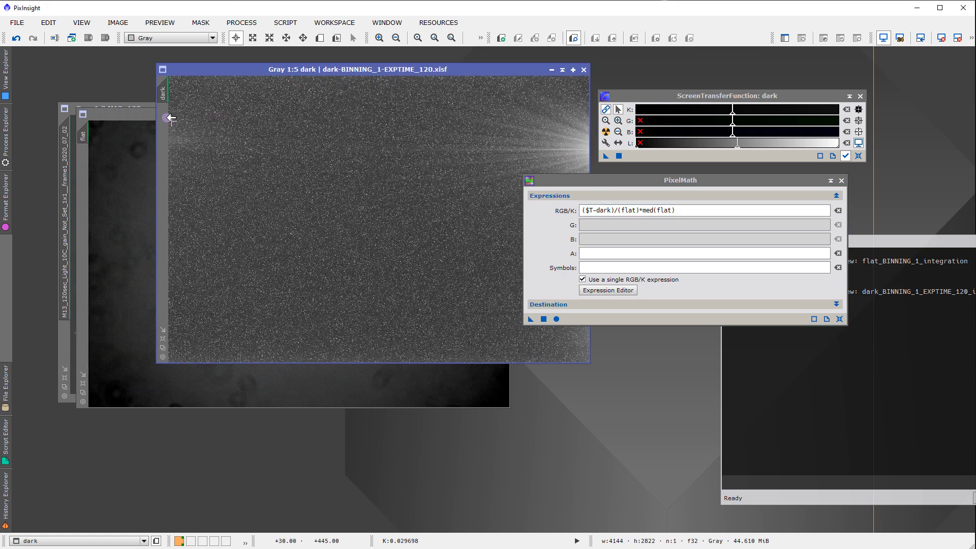
left_click_drag(137, 113, 250, 73)
Bring the M13 frame forward and roughly adjust its ScreenTransferFunction midtones stretch
left_click(141, 118)
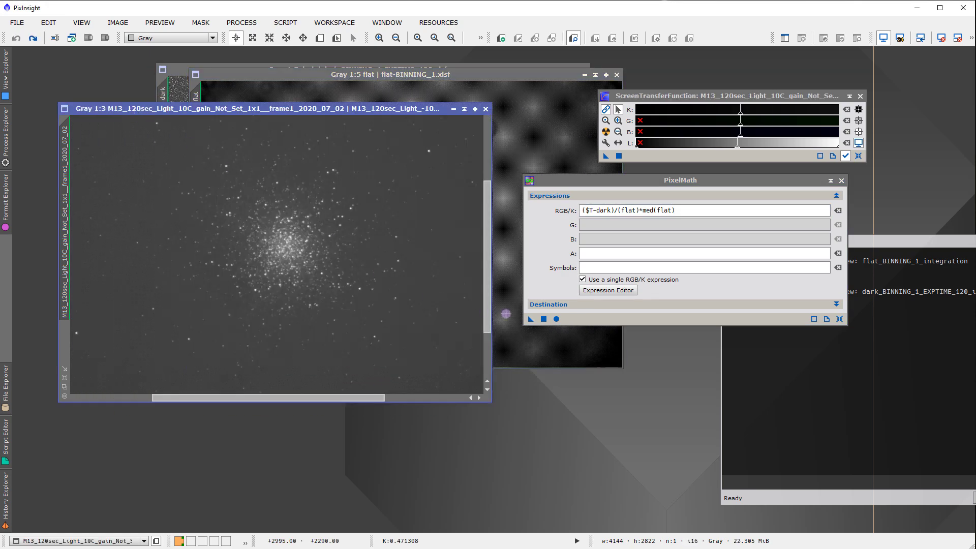
scroll(437, 337, "down", 2)
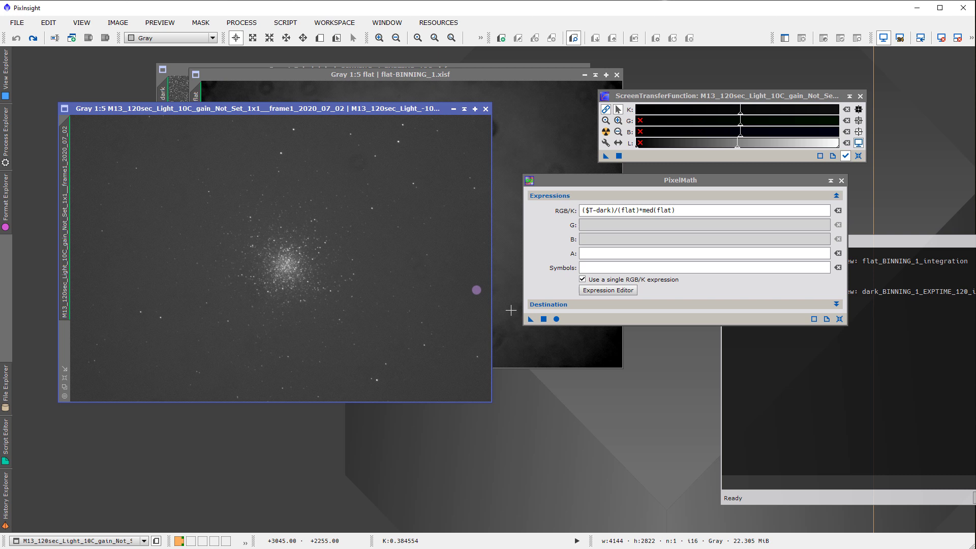
left_click_drag(665, 95, 633, 126)
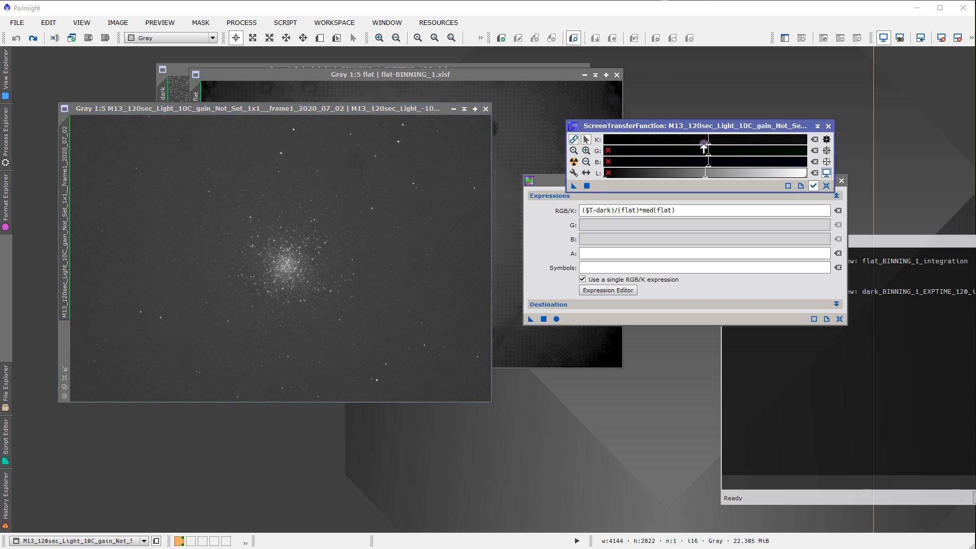
mouse_move(708, 142)
left_mouse_down()
mouse_move(647, 144)
mouse_move(709, 138)
left_mouse_up()
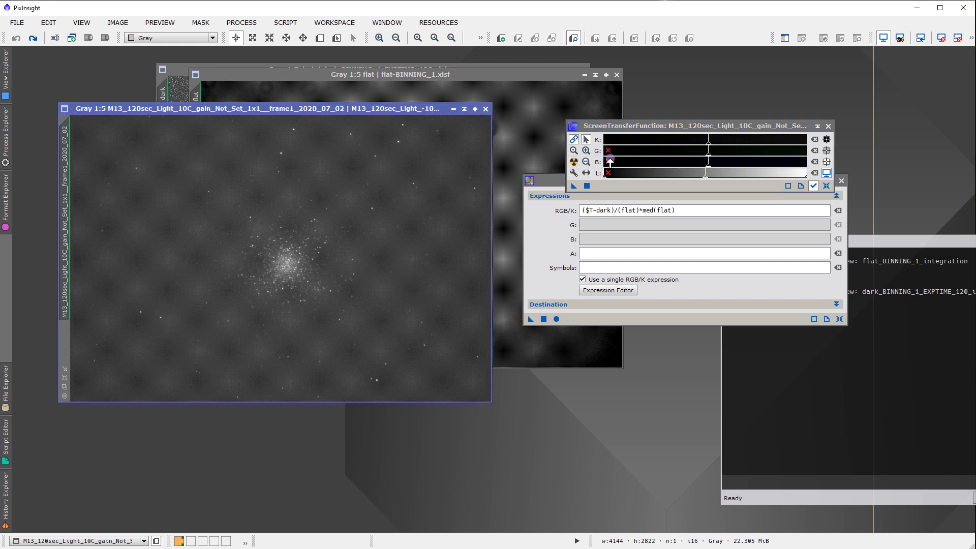
left_click_drag(708, 147, 727, 143)
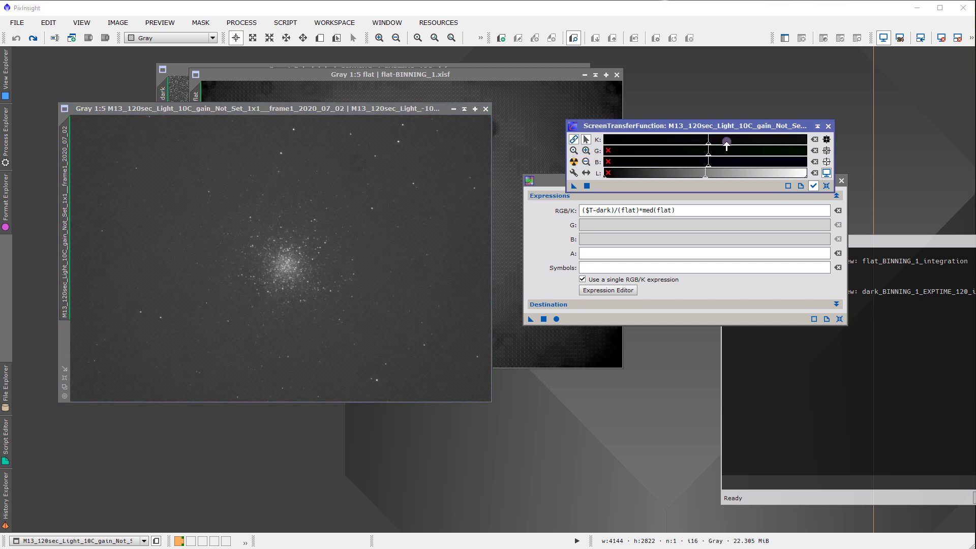
left_click(588, 163)
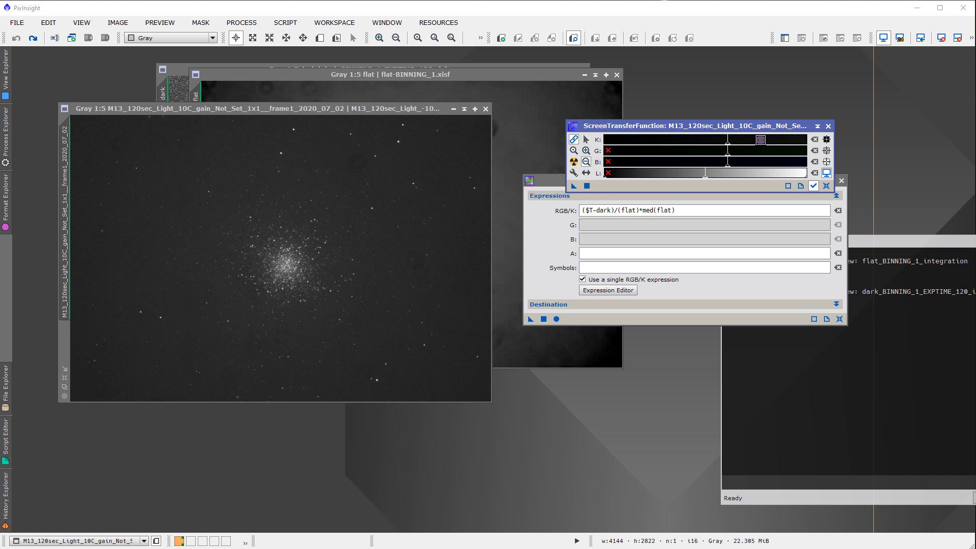
left_click(760, 141)
left_click(759, 141)
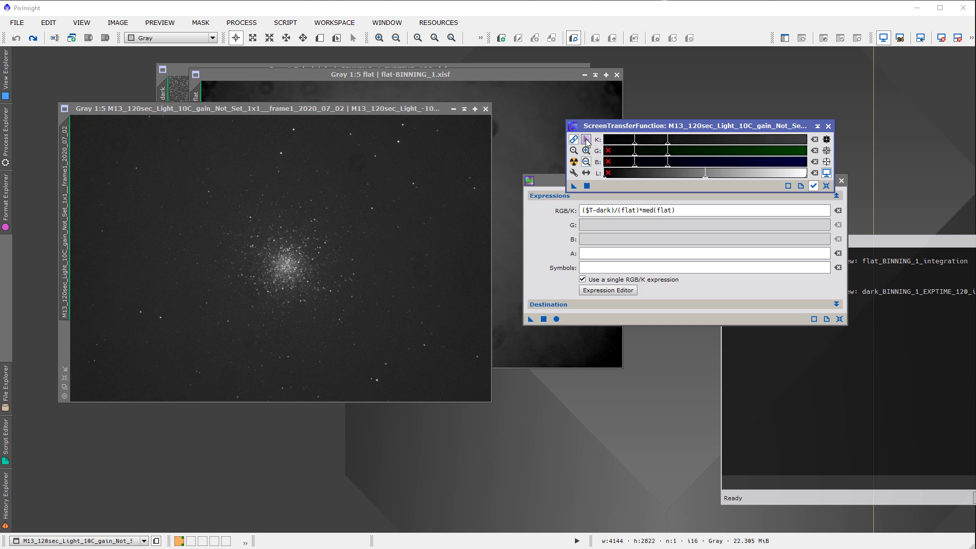
left_click_drag(668, 147, 640, 144)
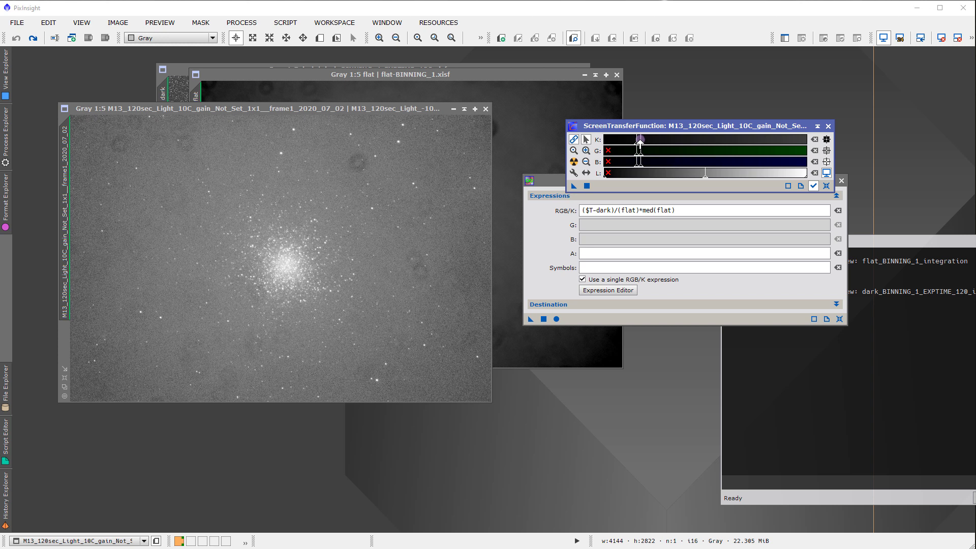
Zoom the STF histogram in and out and fine-tune the K midtones until the dust donuts show
left_click(587, 151)
left_click(640, 139)
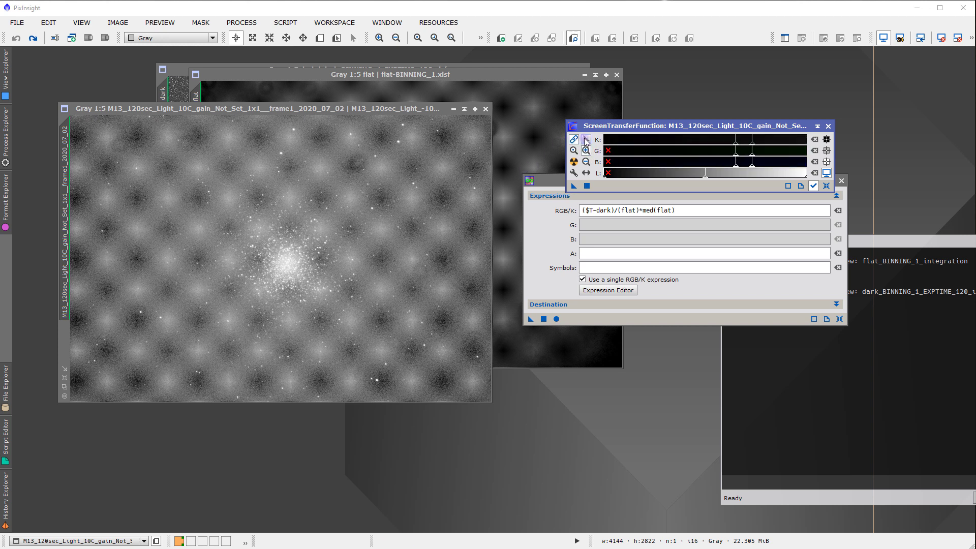
left_click(586, 140)
left_click_drag(736, 142, 746, 143)
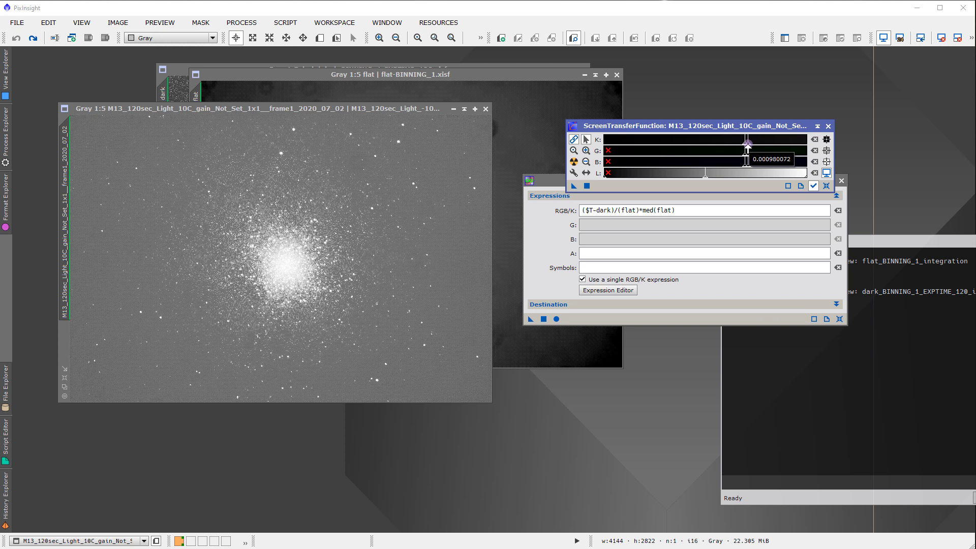
left_click(586, 151)
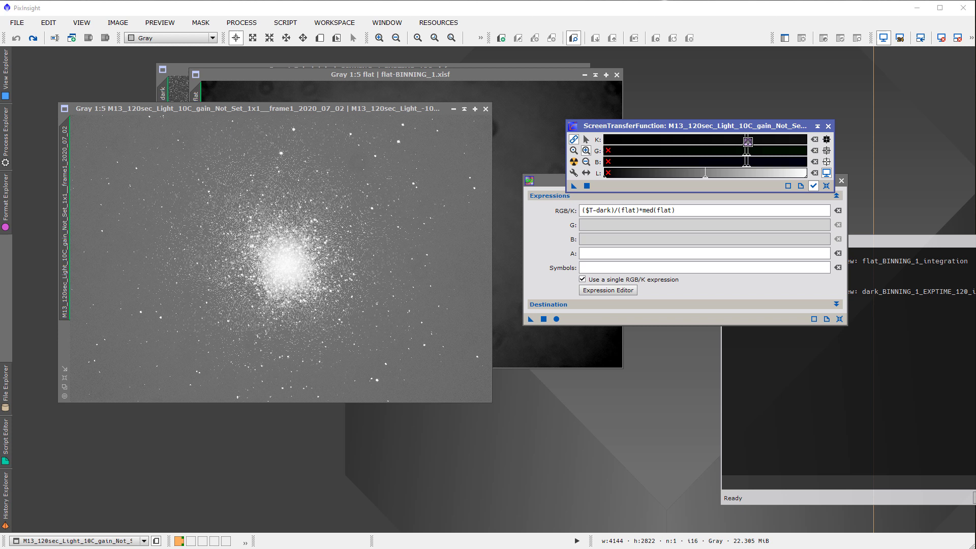
left_click(745, 144)
left_click(709, 143)
left_click(702, 142)
left_click(586, 139)
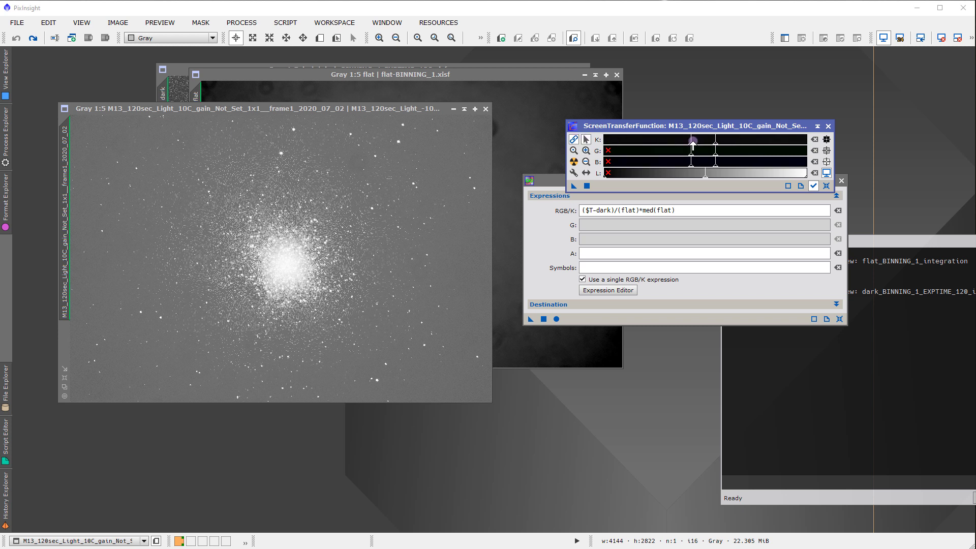
left_click_drag(692, 145, 773, 149)
left_click(586, 162)
left_click(785, 141)
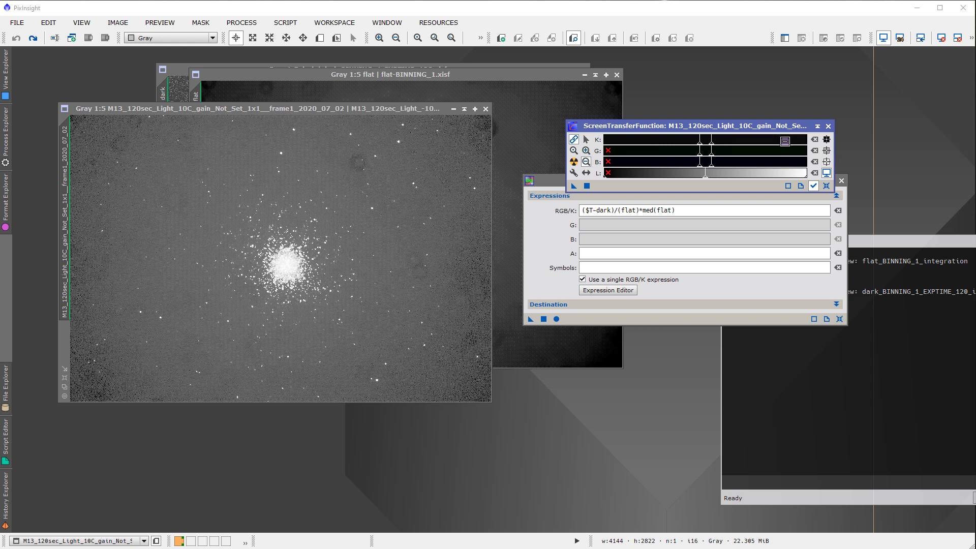
left_click(587, 140)
mouse_move(711, 143)
left_mouse_down()
mouse_move(727, 145)
mouse_move(693, 147)
left_mouse_up()
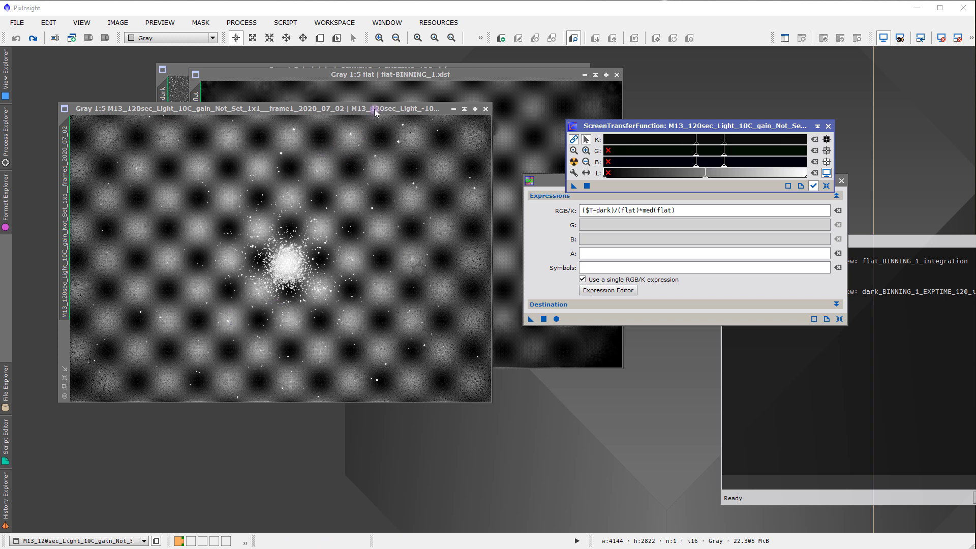
Arrange the M13, flat, PixelMath and STF windows so M13 sits in front beside the flat
left_click_drag(375, 108, 399, 232)
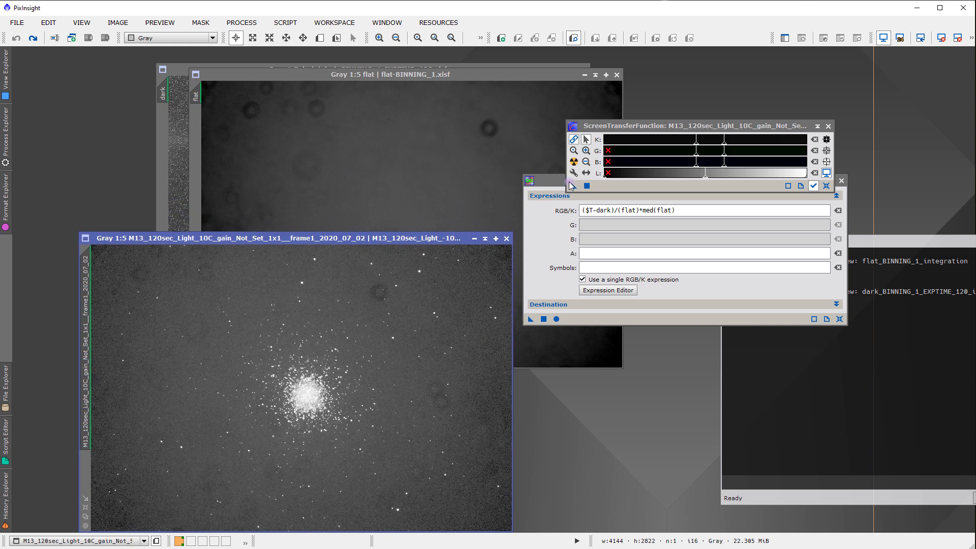
left_click_drag(549, 181, 668, 173)
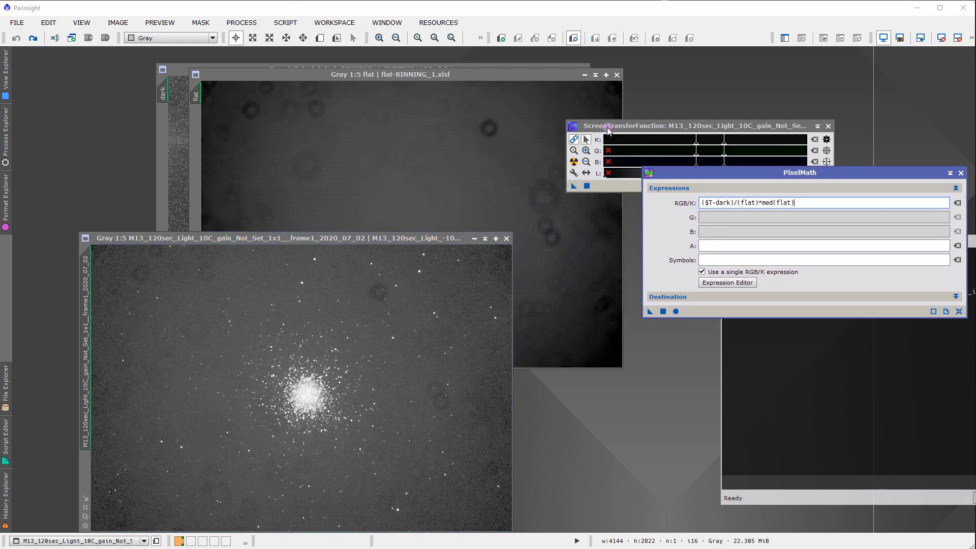
left_click_drag(609, 131, 667, 124)
left_click_drag(474, 75, 346, 70)
left_click(371, 414)
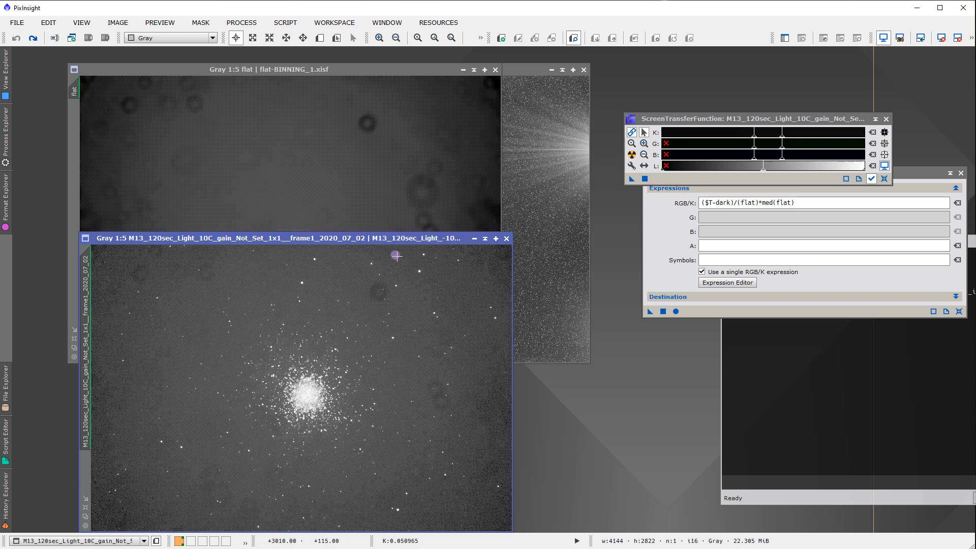
left_click_drag(380, 234, 328, 134)
left_click_drag(262, 70, 416, 137)
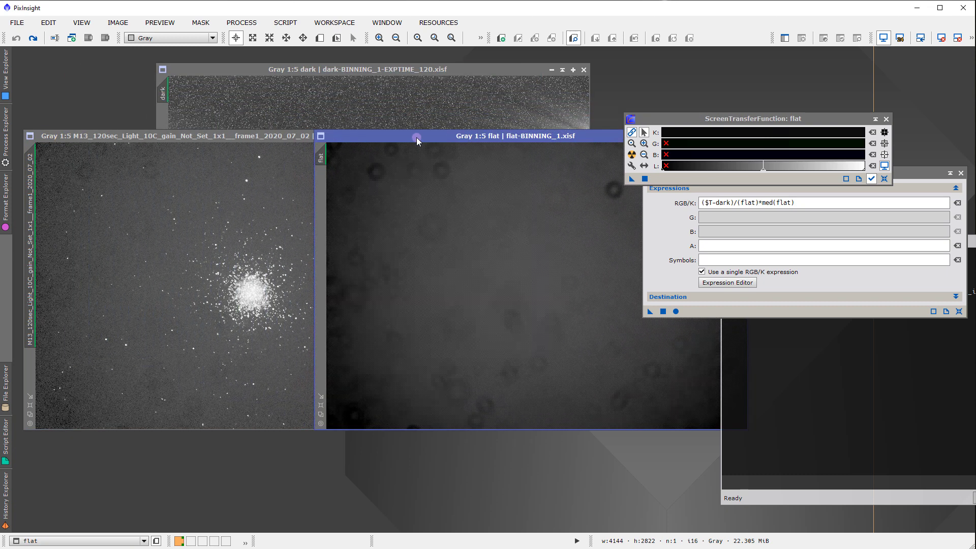
left_click_drag(269, 138, 230, 136)
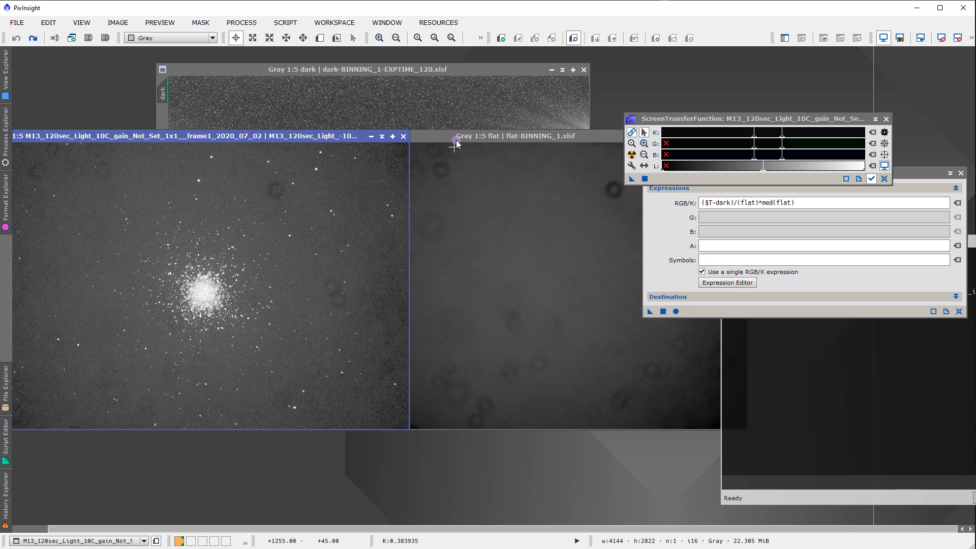
left_click_drag(457, 142, 313, 109)
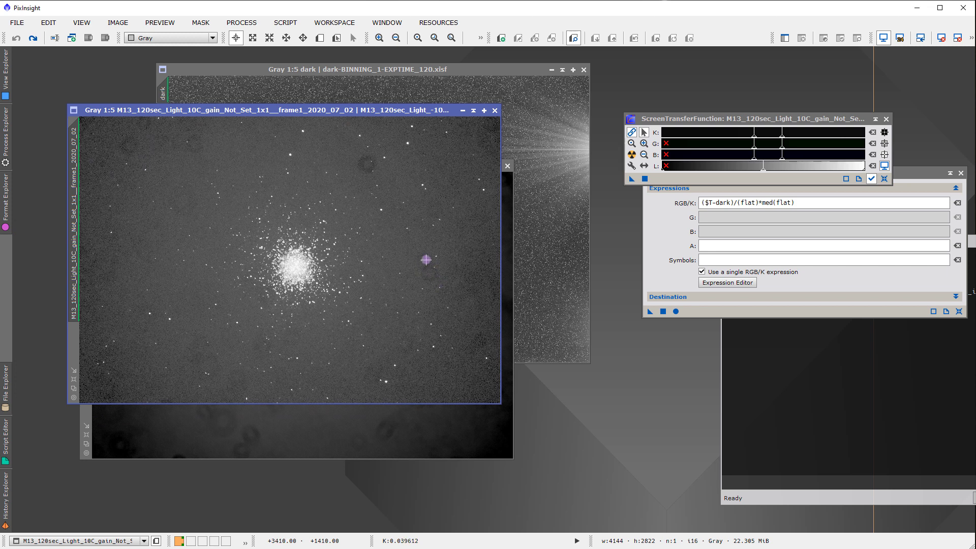
left_click_drag(414, 111, 308, 93)
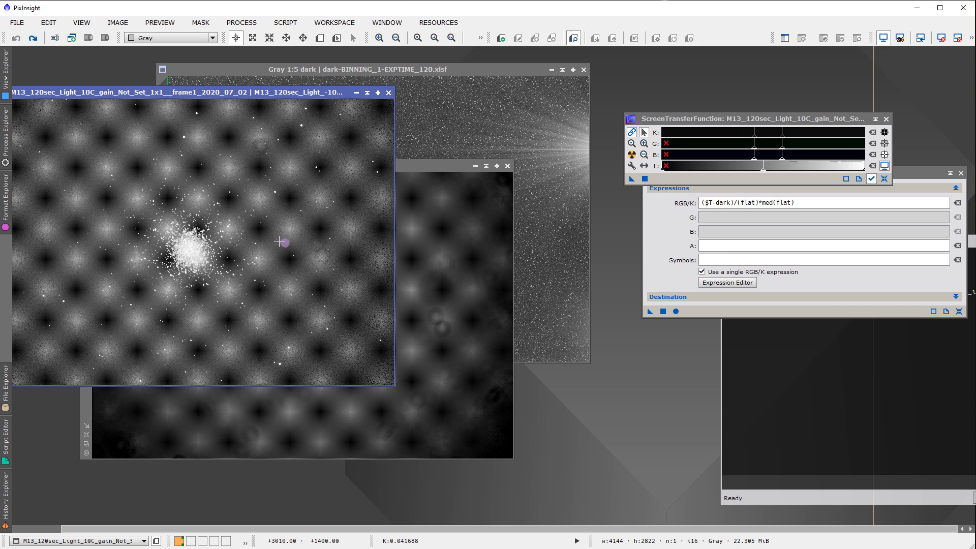
left_click_drag(255, 94, 389, 109)
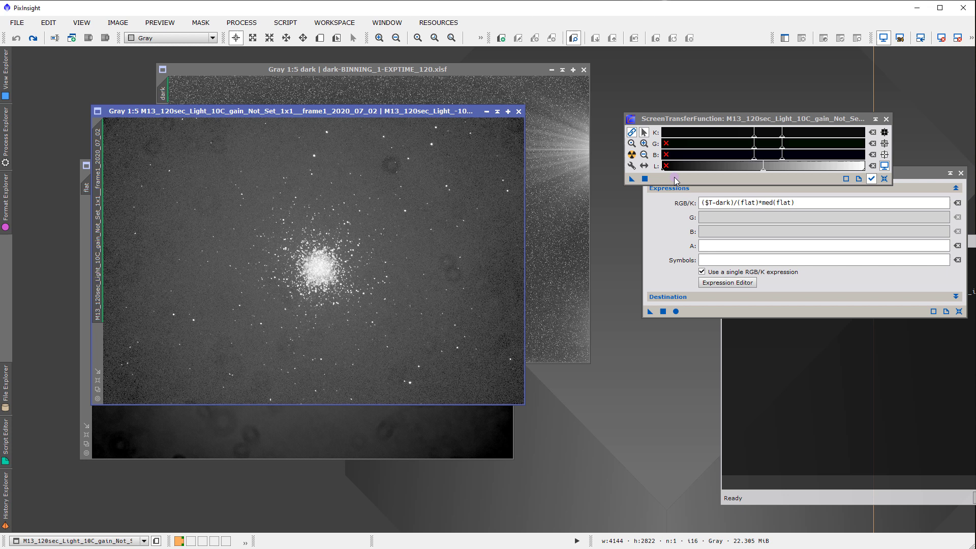
Apply the ($T-dark)/(flat)*med(flat) PixelMath instance to the M13 light frame
left_click_drag(685, 114, 685, 71)
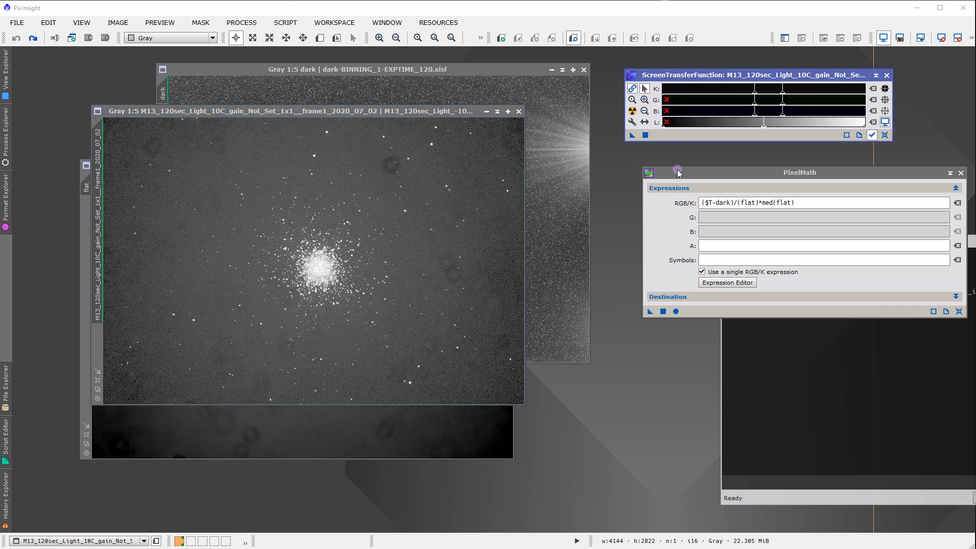
left_click_drag(678, 173, 624, 181)
left_click_drag(596, 318, 446, 311)
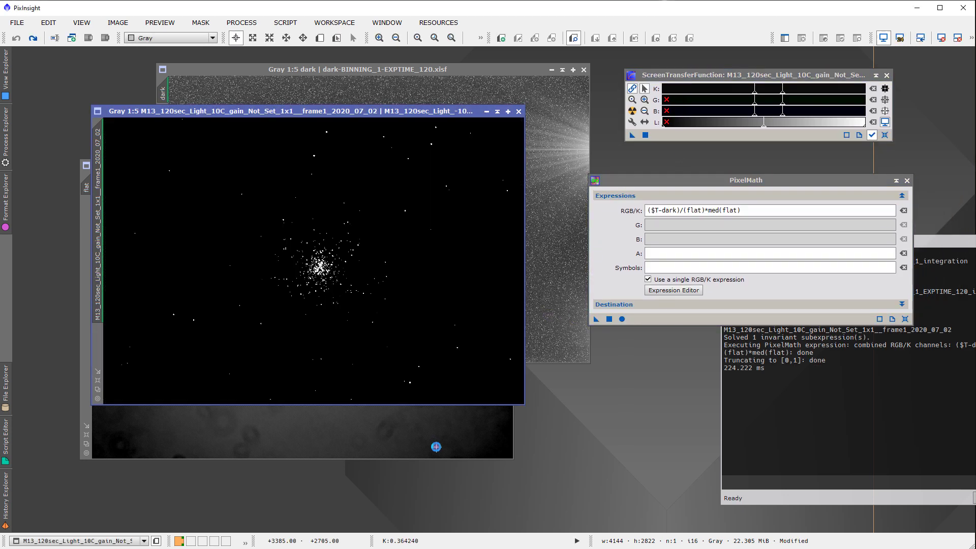
Auto-stretch the calibrated M13 frame and brighten its K midtones slightly
left_click(633, 110)
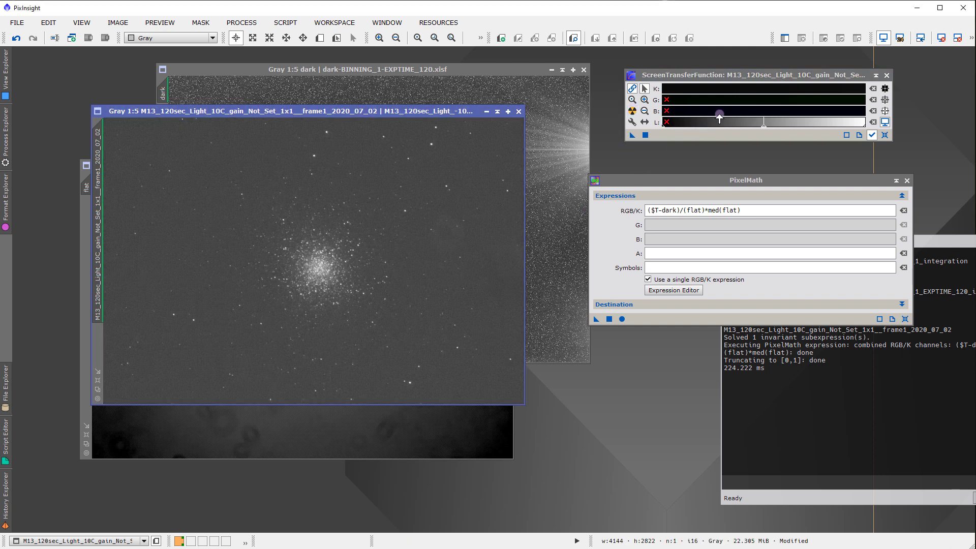
left_click(645, 112)
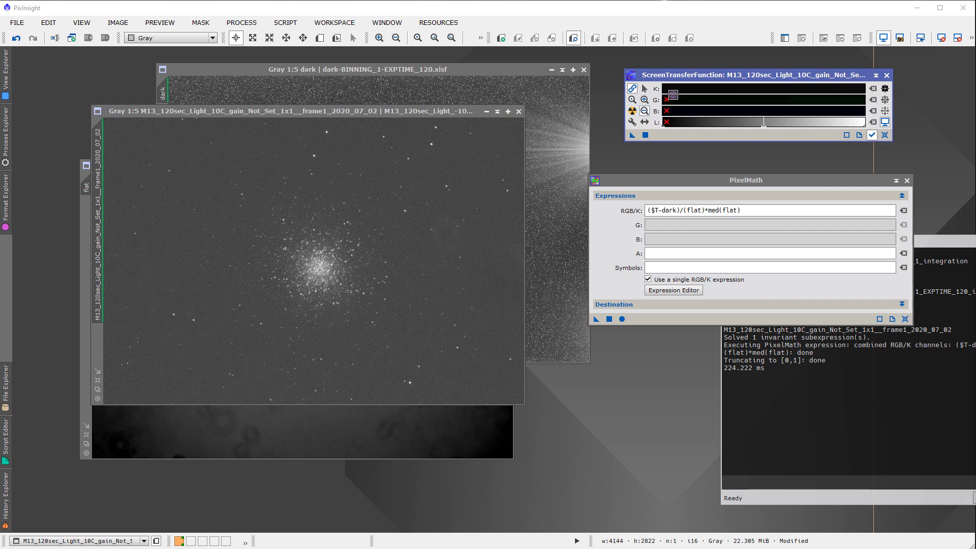
left_click(675, 90)
left_click(645, 89)
mouse_move(774, 97)
left_mouse_down()
mouse_move(707, 92)
mouse_move(737, 95)
mouse_move(717, 92)
mouse_move(724, 93)
left_mouse_up()
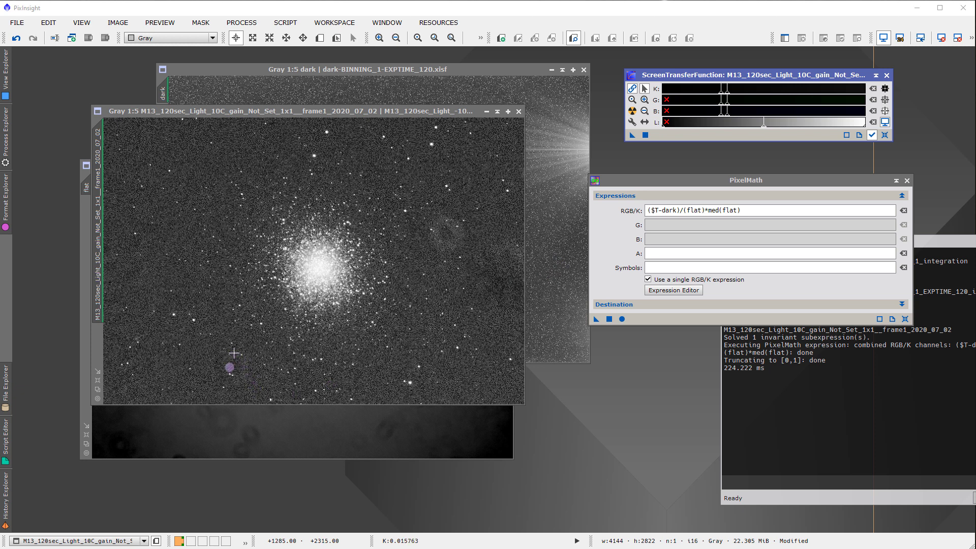
Pan and zoom around the calibrated M13 frame to inspect the faint leftover dust-donut traces
scroll(248, 361, "up", 1)
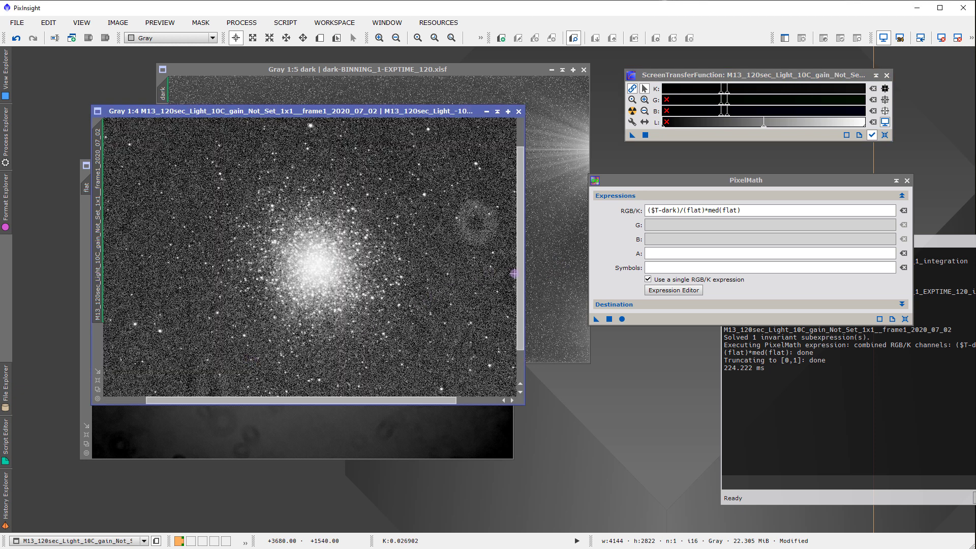
scroll(520, 275, "down", 3)
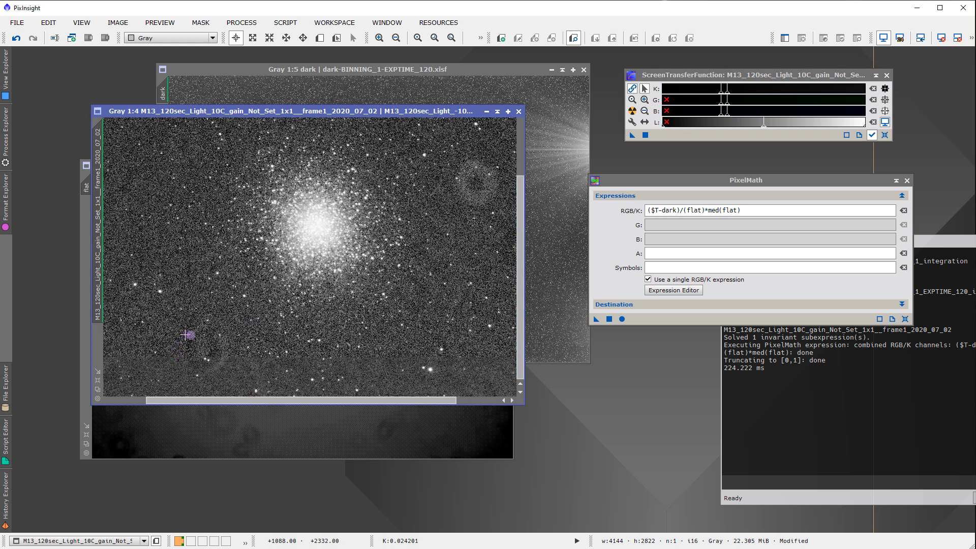
left_click_drag(208, 398, 139, 399)
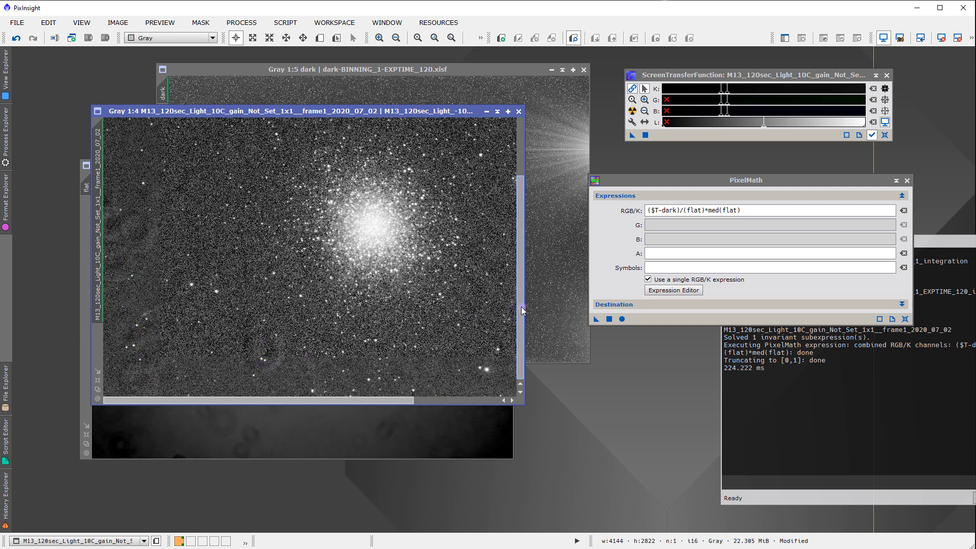
left_click_drag(522, 311, 522, 278)
scroll(458, 277, "up", 1)
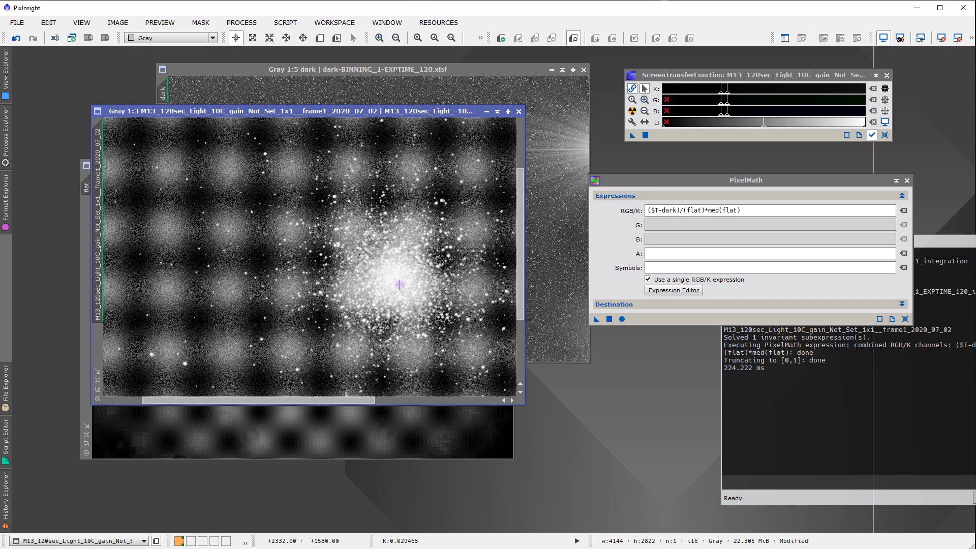
scroll(308, 266, "down", 2)
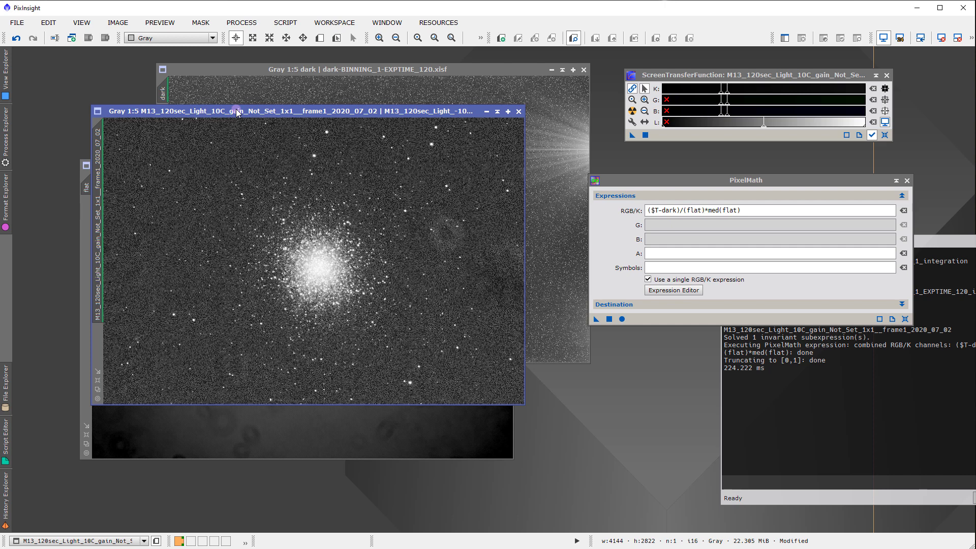
Open the flat-dark FIT file, auto-stretch it to look, then close it
left_click(17, 22)
key("Escape")
key("ctrl+o")
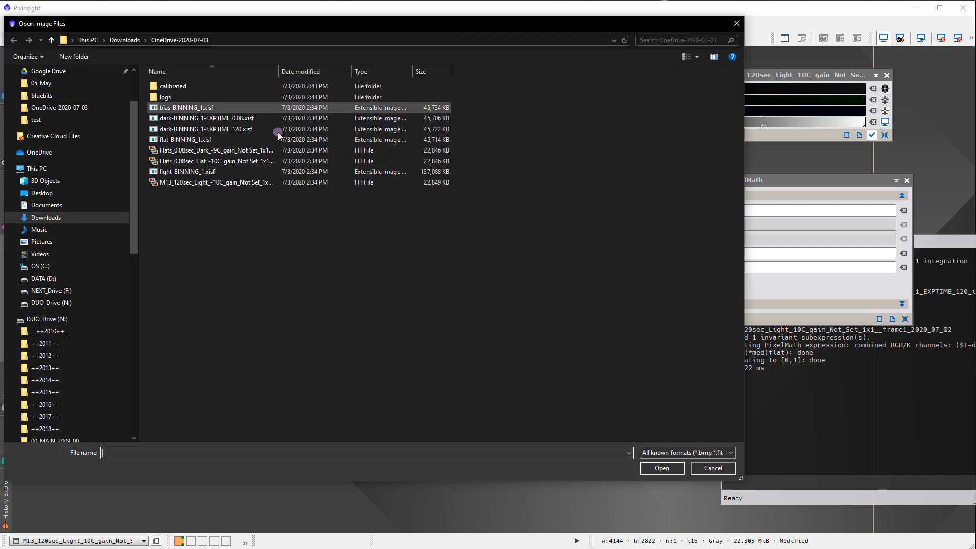
double_click(259, 152)
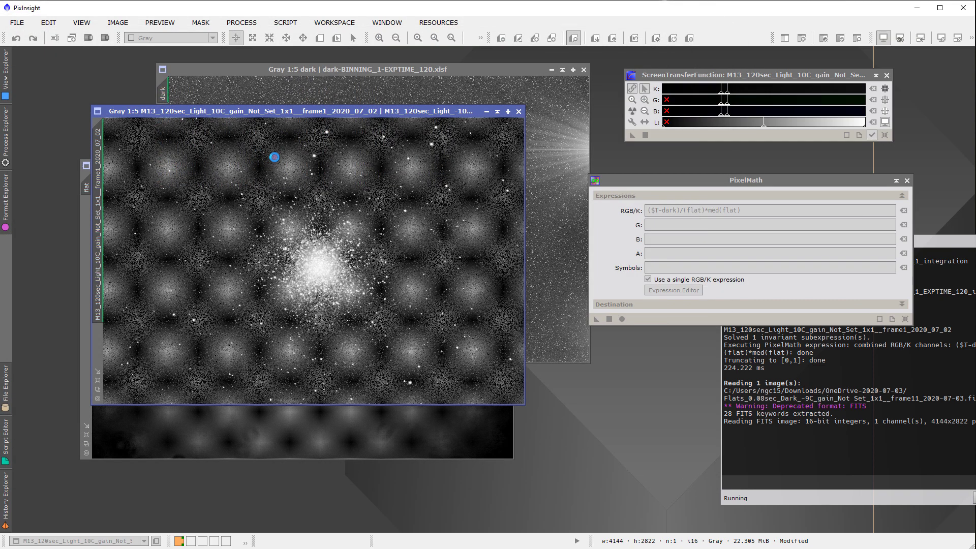
key("ctrl+a")
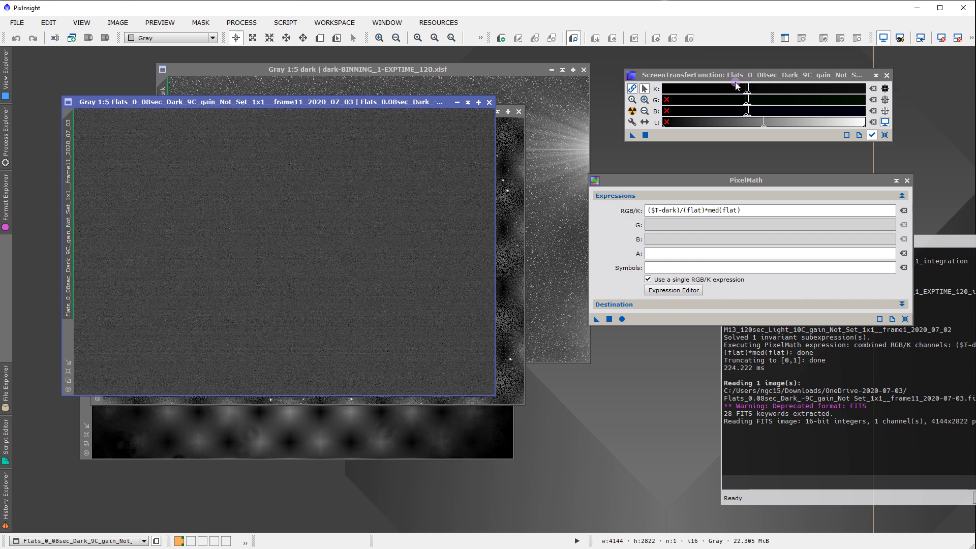
left_click_drag(732, 76, 696, 82)
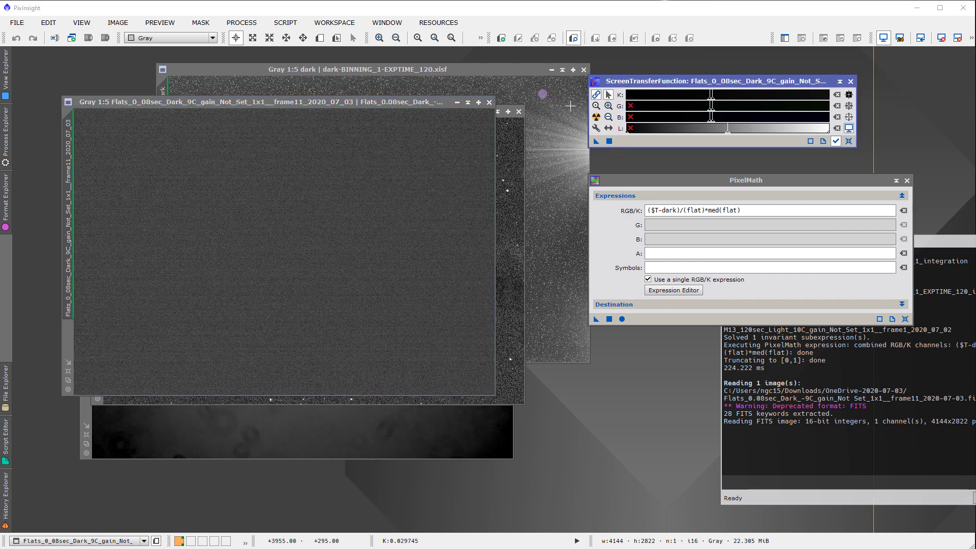
left_click(488, 102)
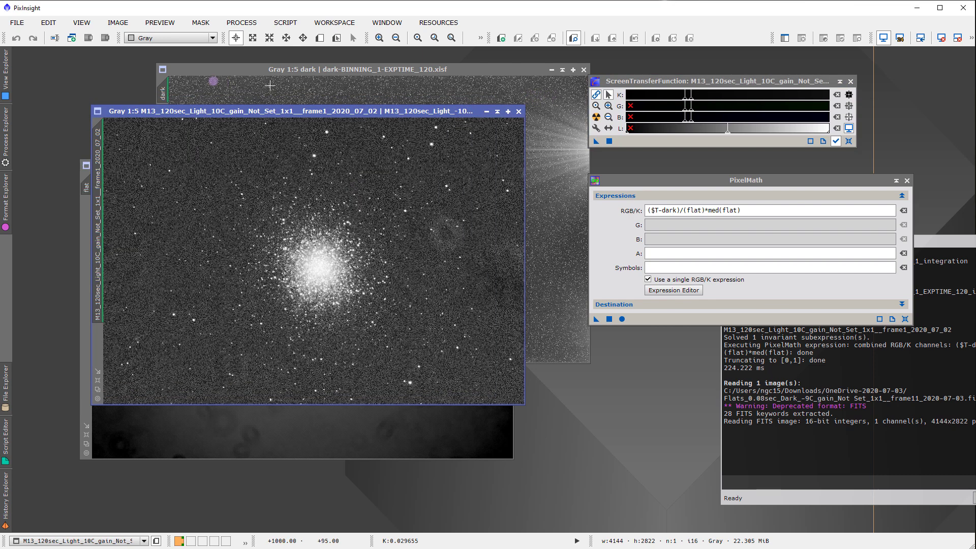
Open 2_FLAT SUB.xisf from Downloads and place its window beside the master flat
left_click(17, 22)
left_click(36, 41)
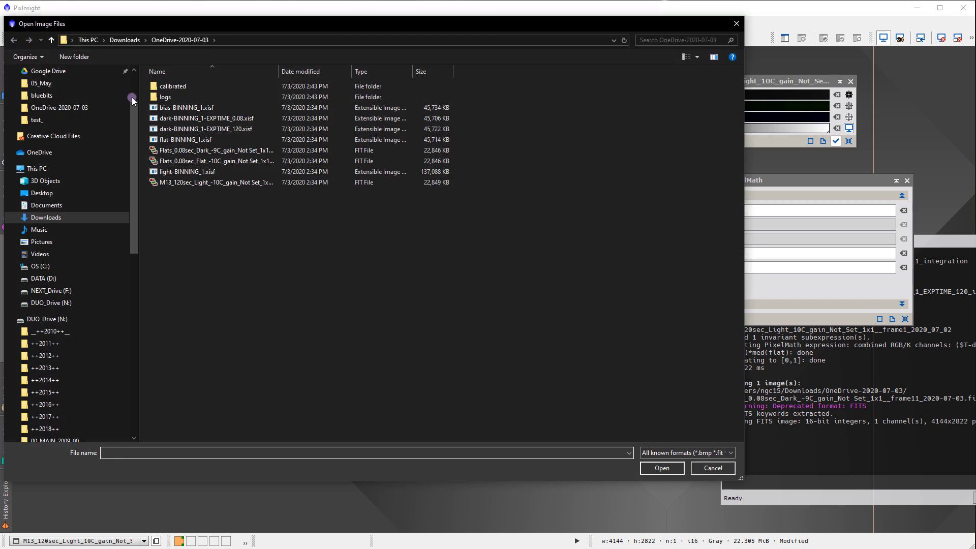
key("alt+Up")
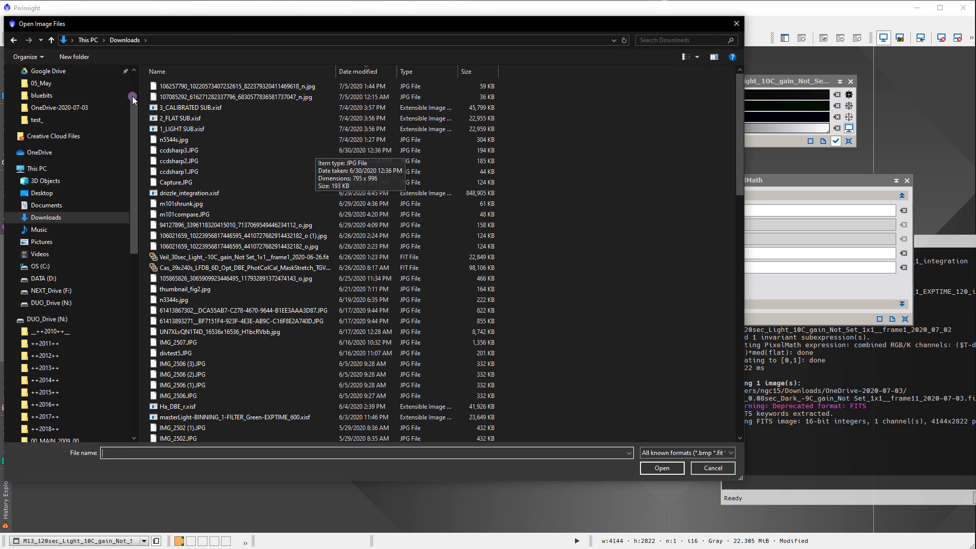
double_click(192, 121)
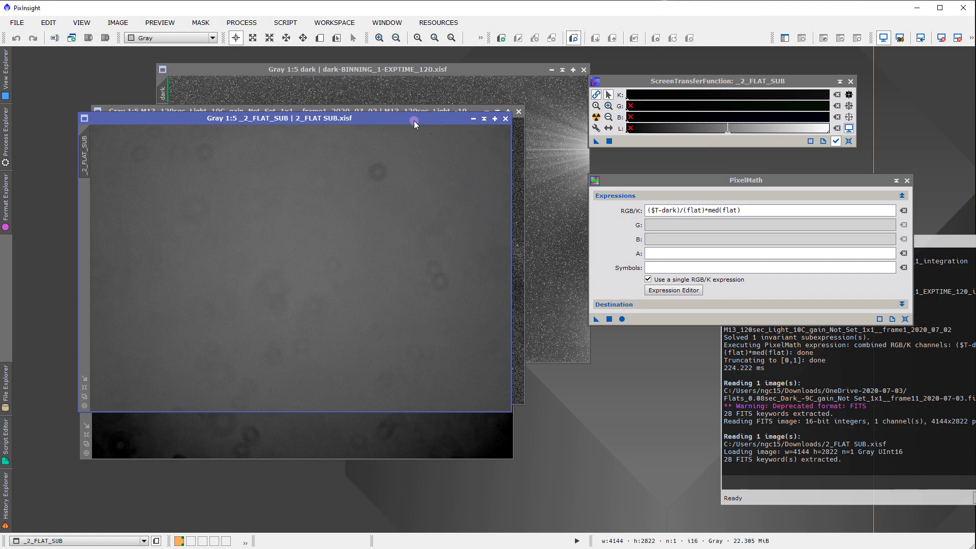
left_click_drag(423, 119, 391, 118)
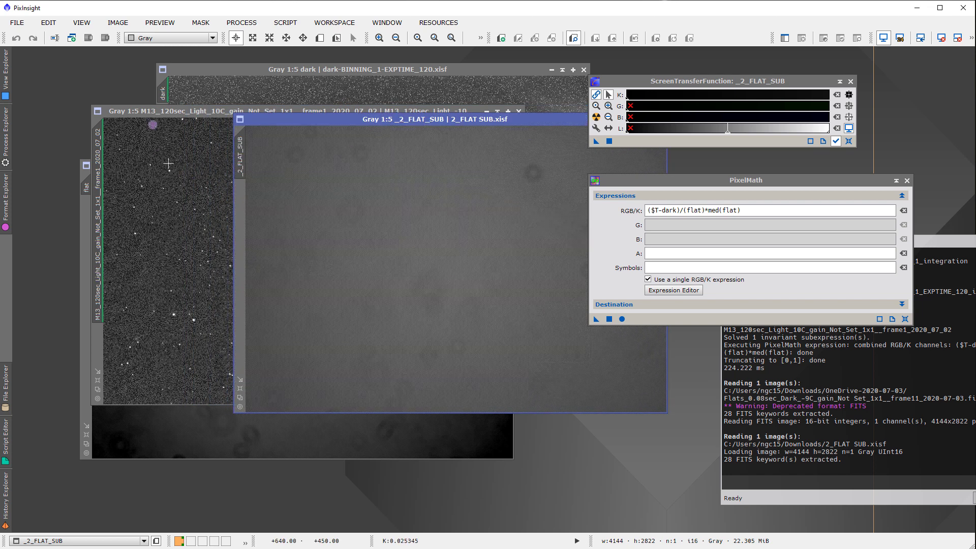
left_click(88, 225)
left_click_drag(251, 165, 200, 89)
left_click_drag(478, 120, 360, 124)
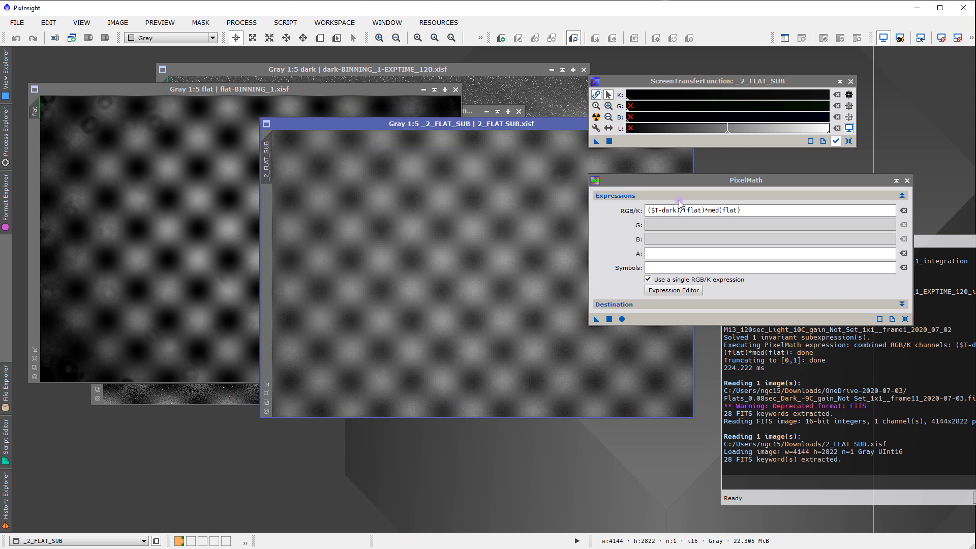
Set the 2_FLAT SUB.xisf identifier to sub_flat and select the existing PixelMath expression
double_click(267, 155)
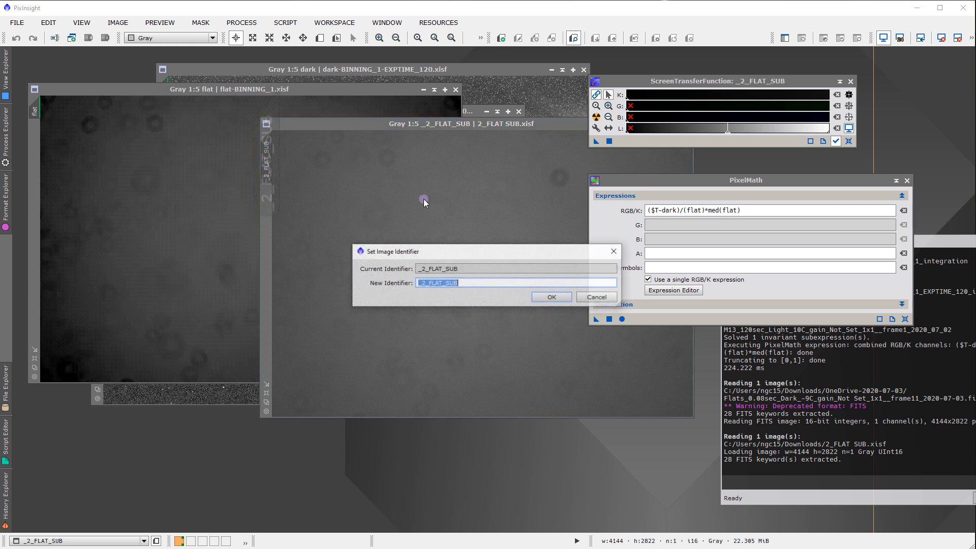
type("sub")
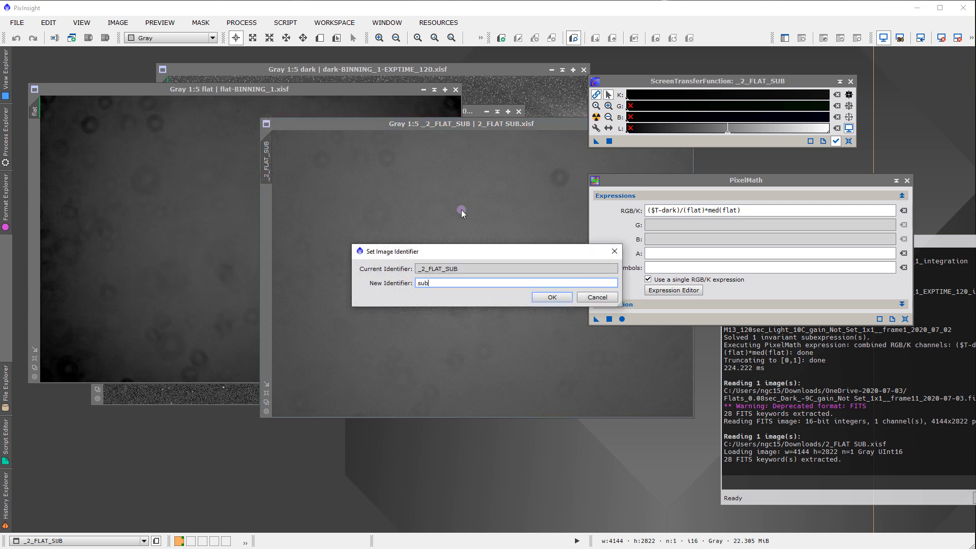
type("_flat")
left_click(570, 298)
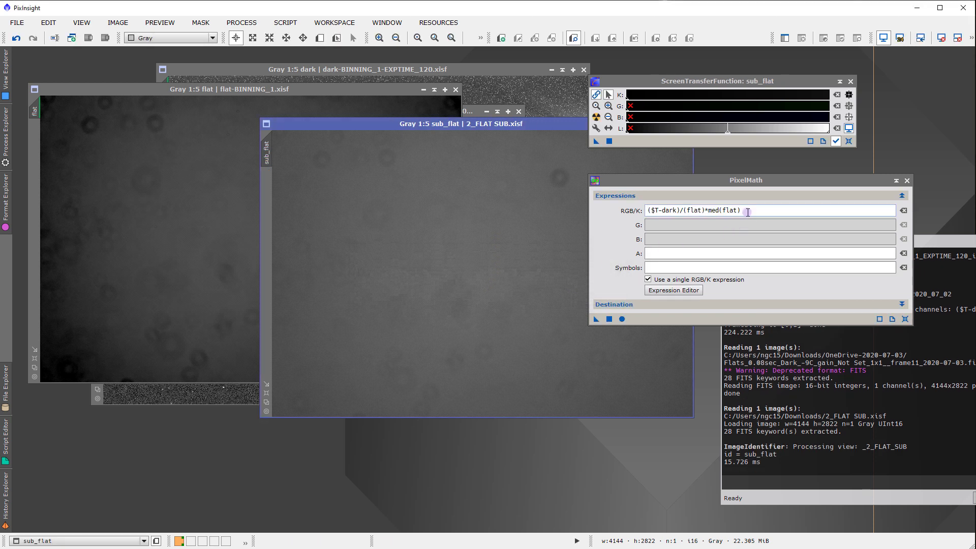
left_click_drag(743, 211, 608, 212)
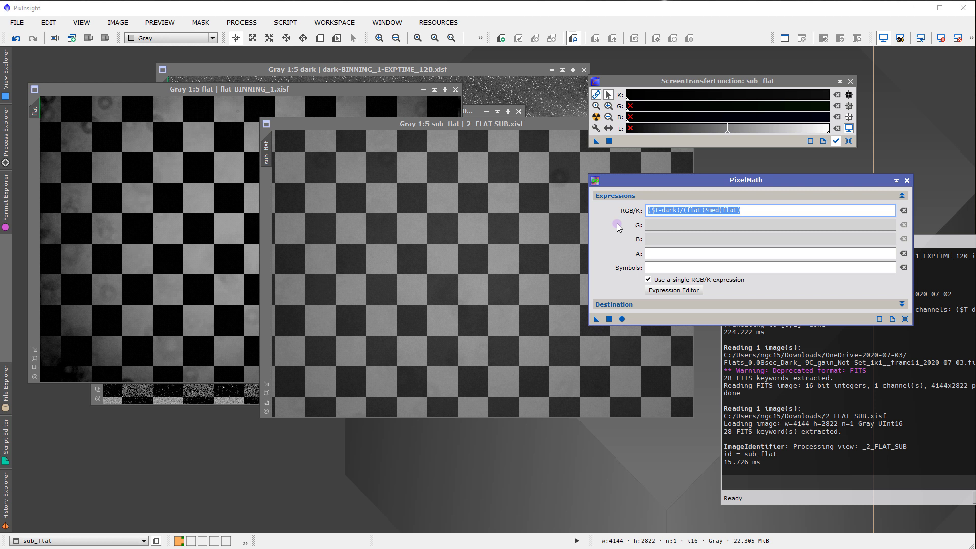
Enter sub_flat/flat in PixelMath with output to a new, rescaled image
type("su")
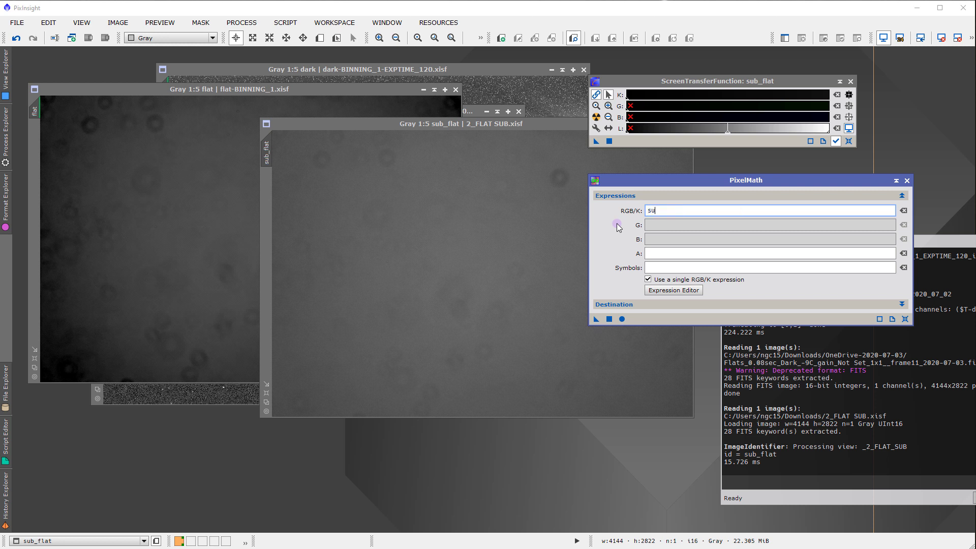
type("b_flat/flat")
left_click(615, 304)
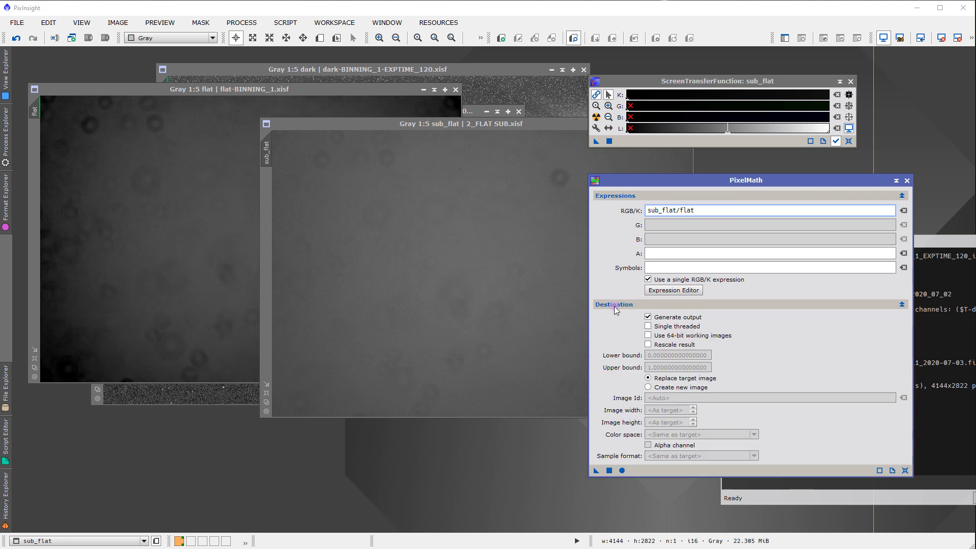
left_click(648, 387)
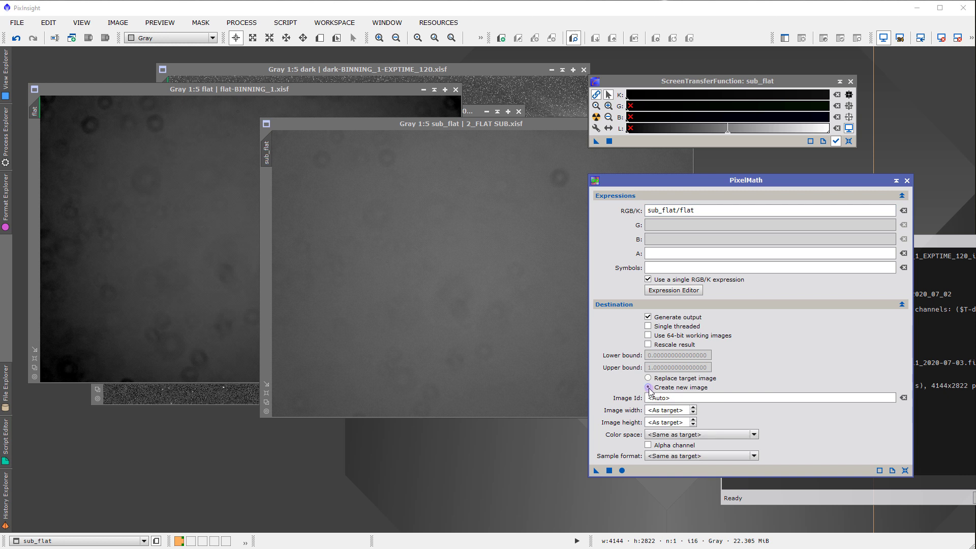
left_click(648, 344)
left_click_drag(651, 185, 559, 191)
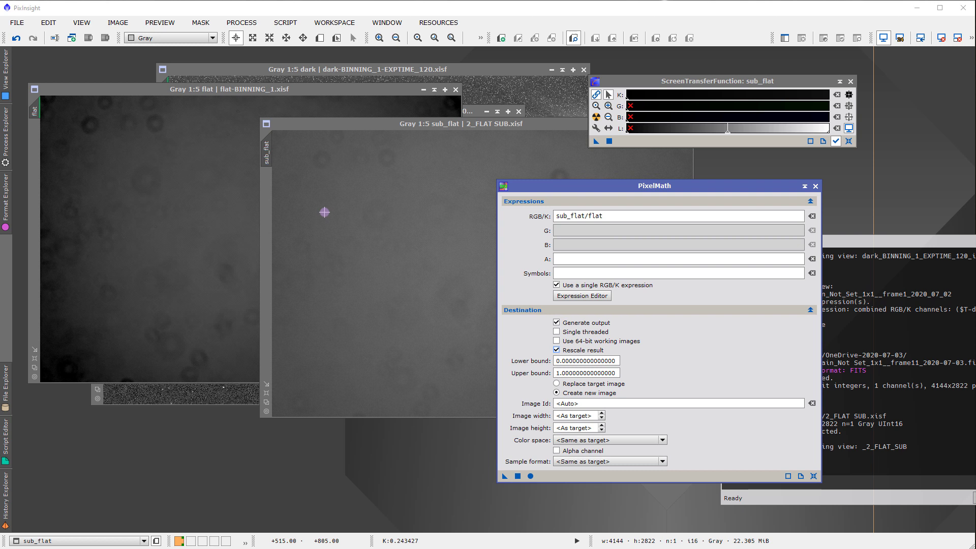
left_click_drag(550, 189, 471, 128)
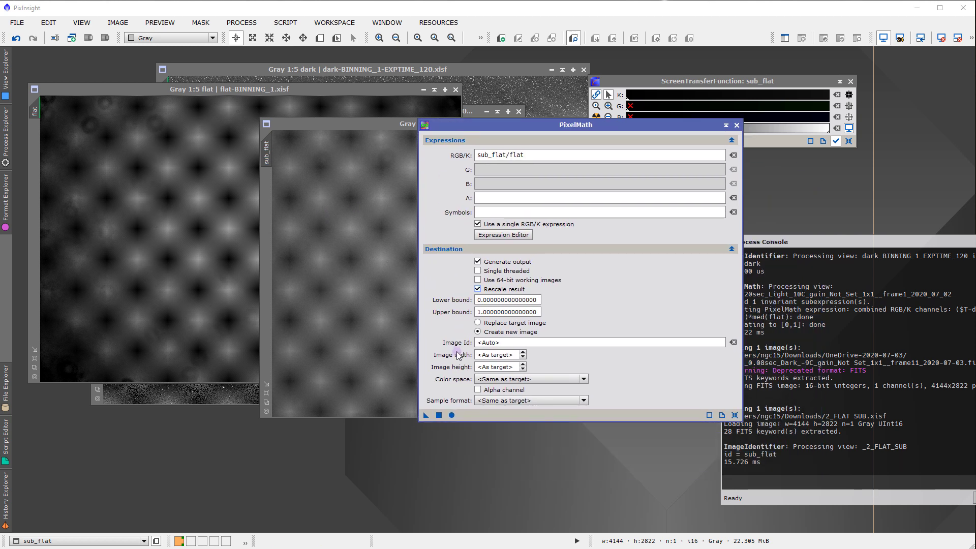
Apply the division to sub_flat, auto-stretch the resulting Image06, and move it aside
left_click(439, 414)
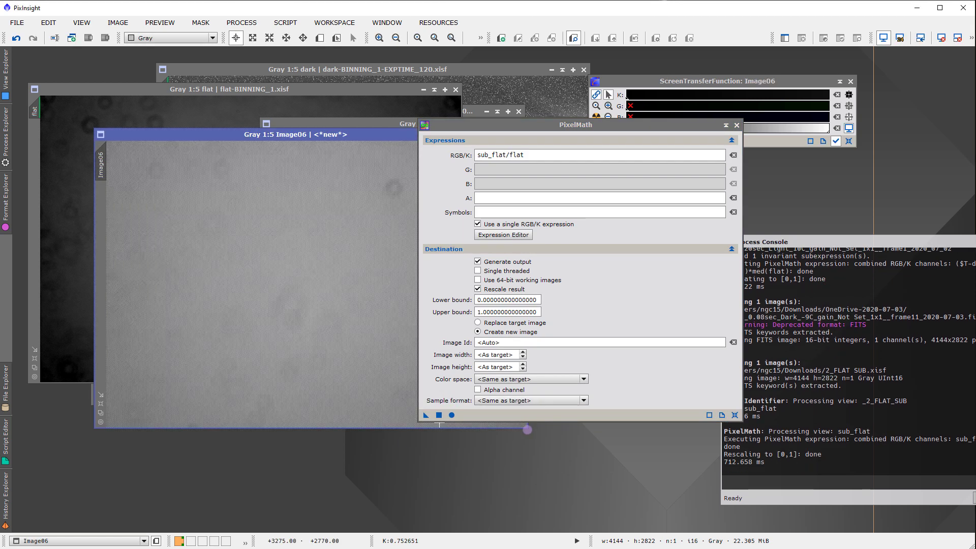
left_click_drag(482, 129, 569, 159)
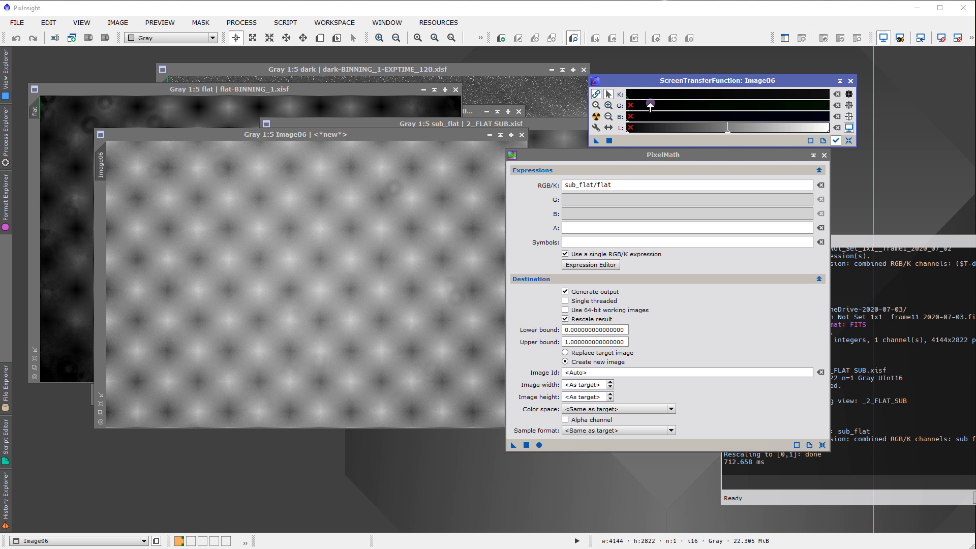
left_click(596, 116)
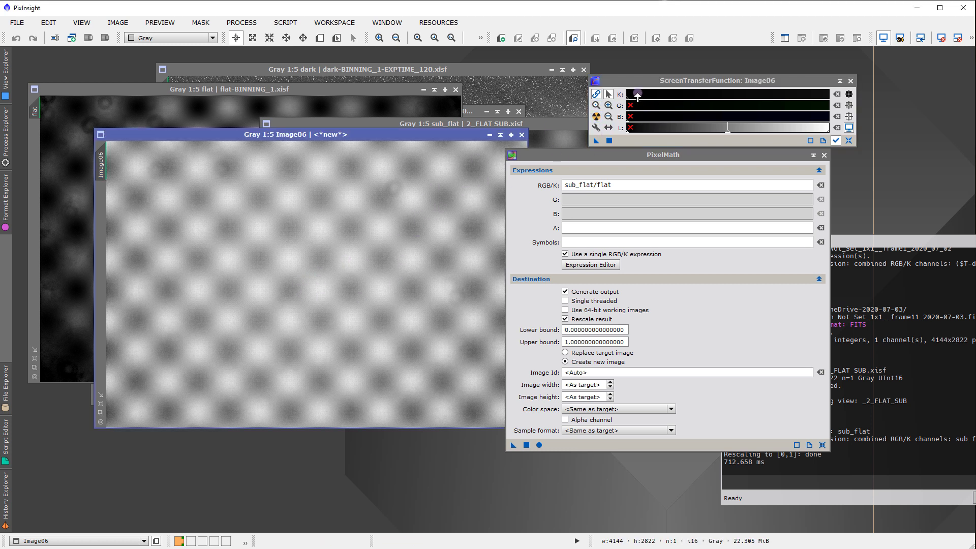
left_click(609, 105)
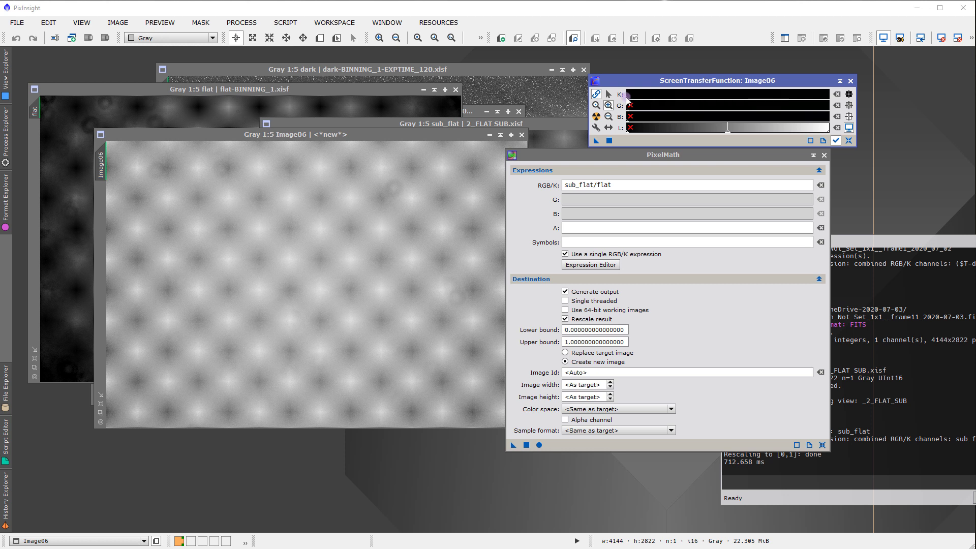
left_click(609, 116)
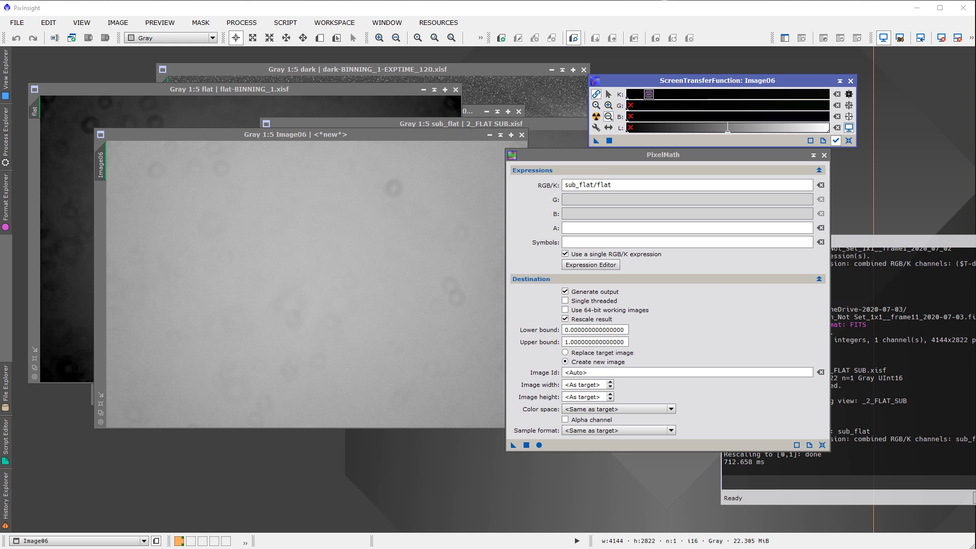
left_click(649, 94)
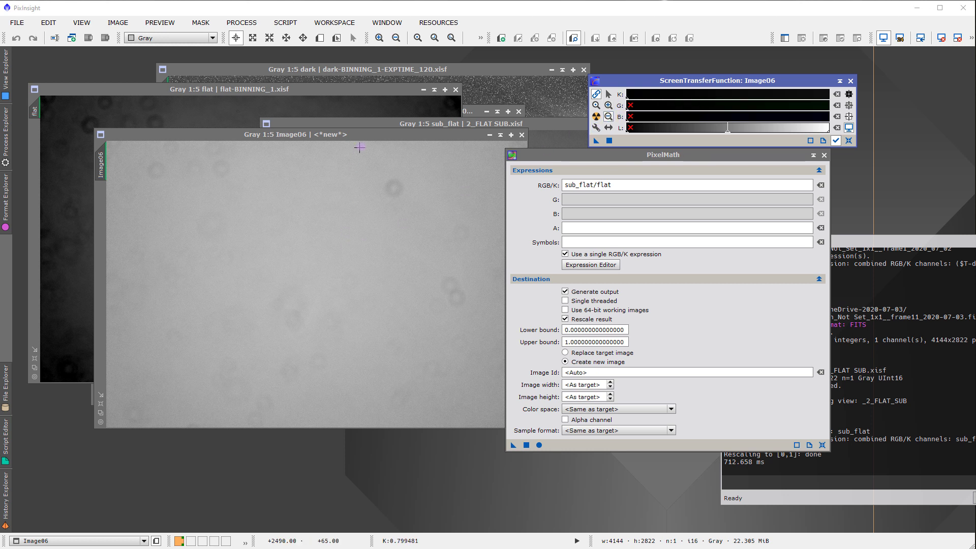
left_click_drag(354, 136, 301, 145)
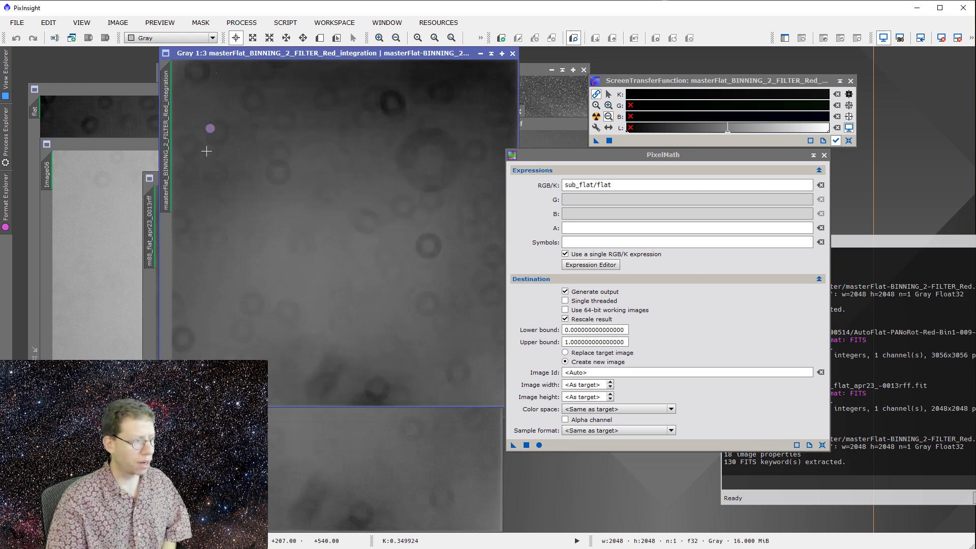
Lay out the red master flat and m88 flat windows side by side, with PixelMath moved aside
left_click_drag(222, 53, 306, 124)
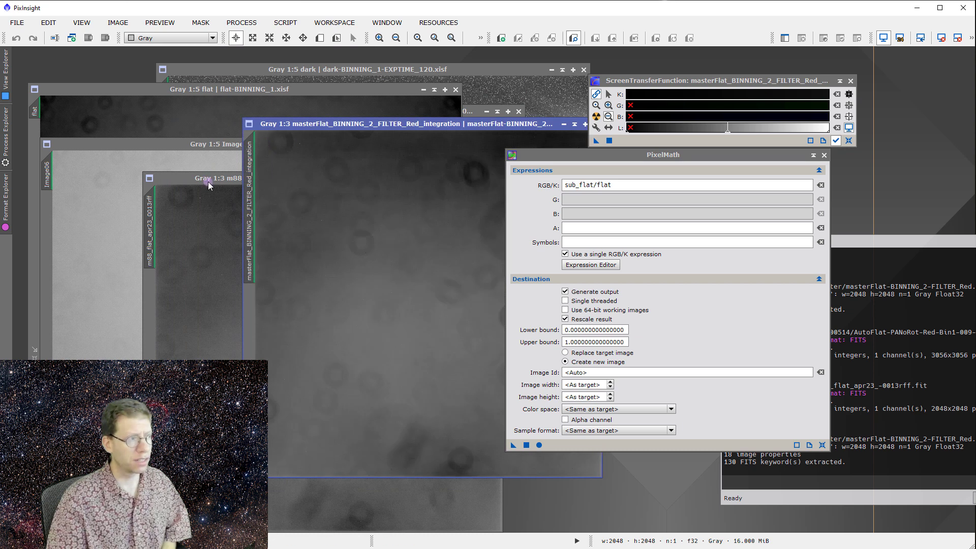
left_click_drag(207, 179, 140, 84)
left_click_drag(529, 159, 644, 148)
left_click_drag(506, 123, 553, 82)
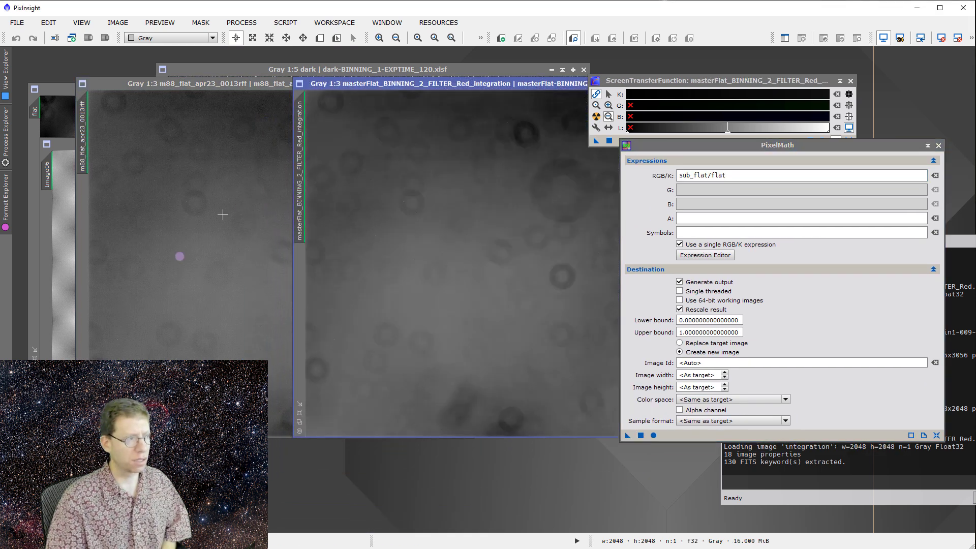
mouse_move(212, 83)
left_mouse_down()
mouse_move(202, 83)
mouse_move(242, 90)
mouse_move(217, 144)
left_mouse_up()
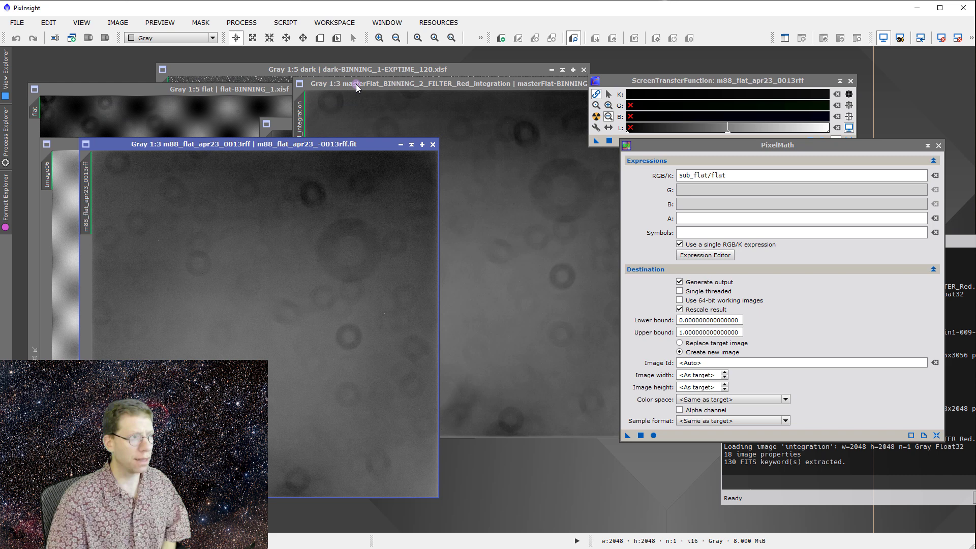
left_click_drag(356, 84, 322, 84)
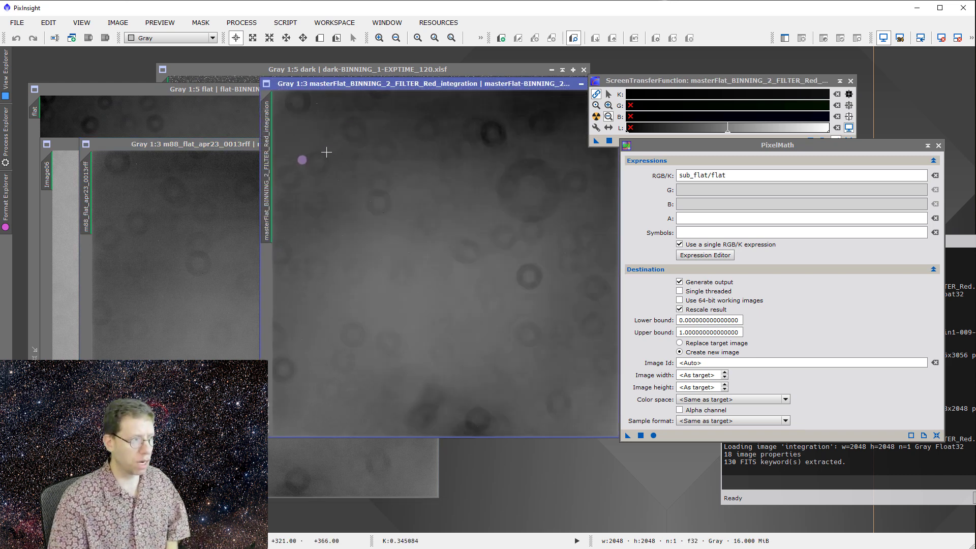
Rename the master flat image to mymaster
double_click(265, 167)
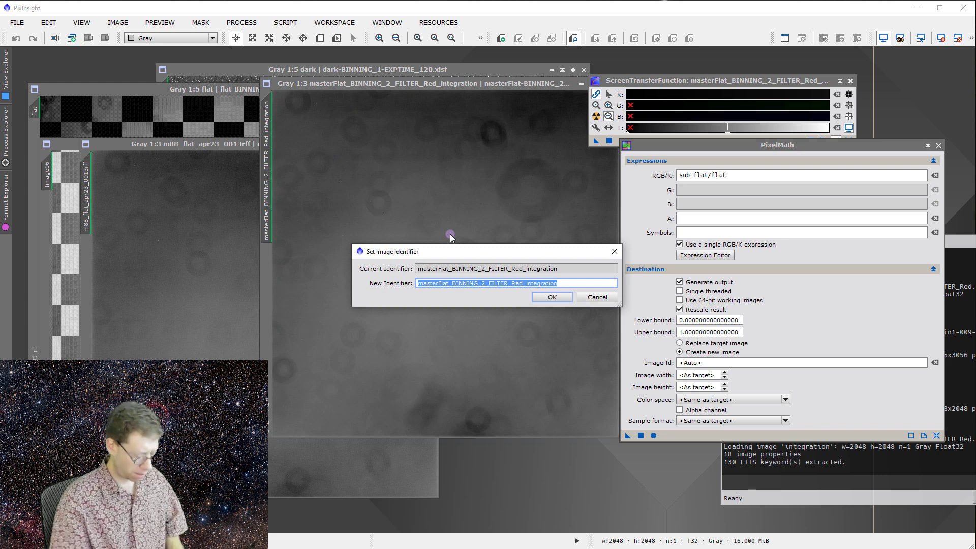
type("mymaster")
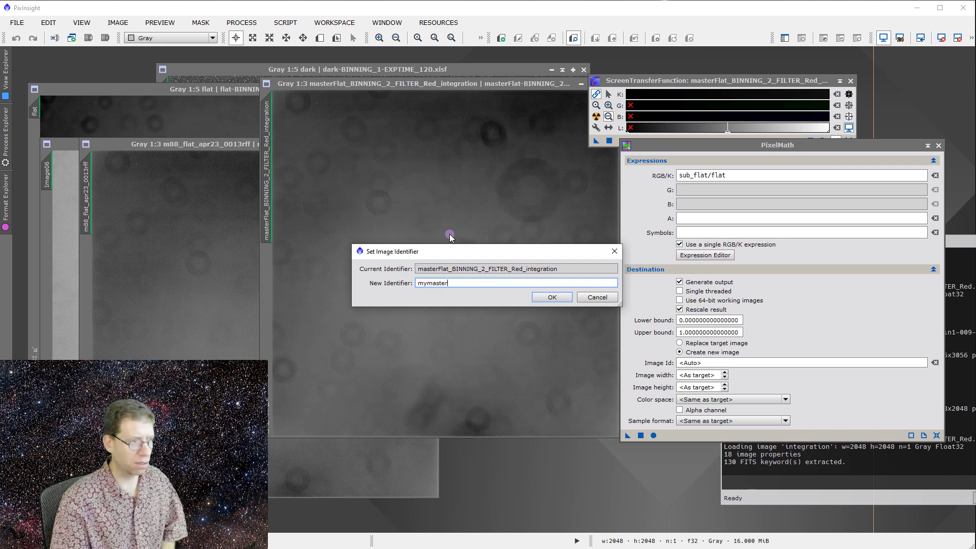
left_click(545, 296)
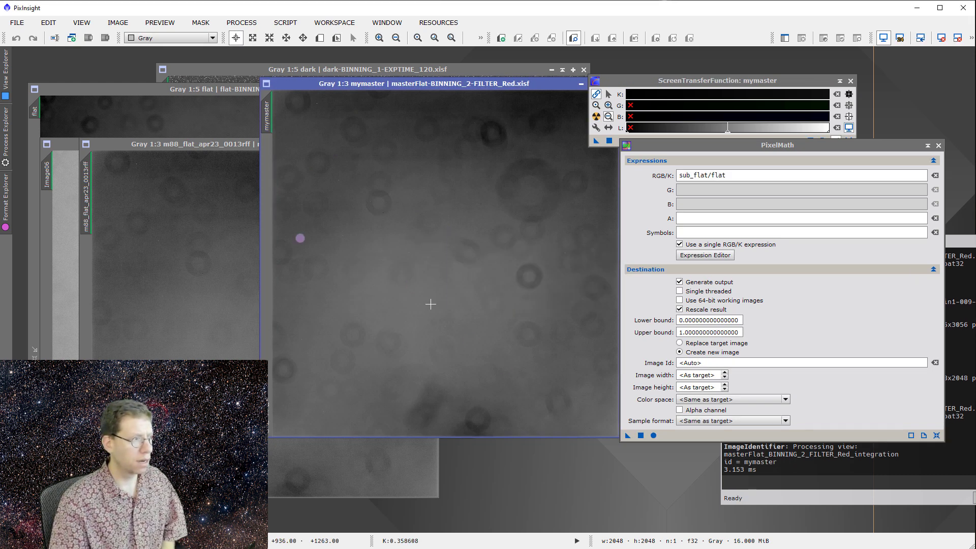
Rename the m88 flat image to mysub
double_click(86, 195)
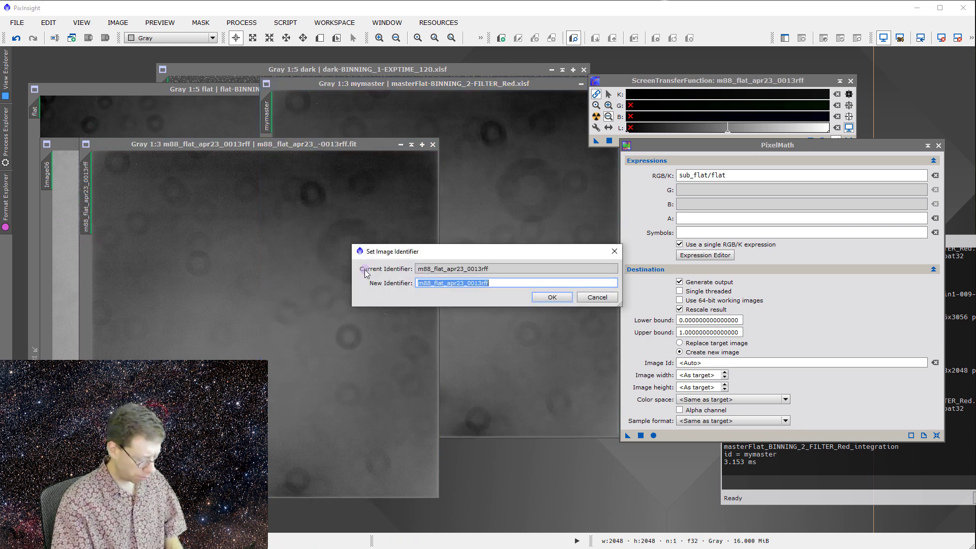
type("mysub")
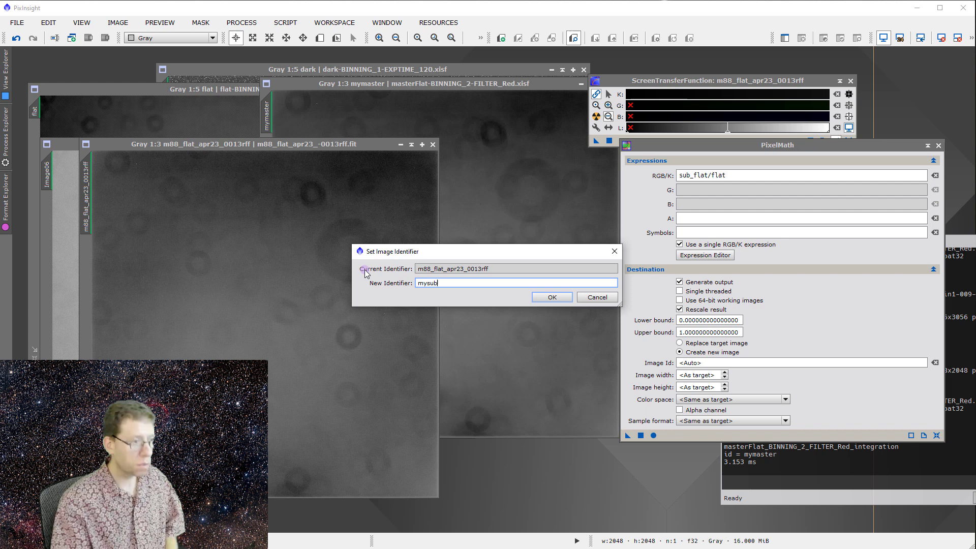
left_click(559, 297)
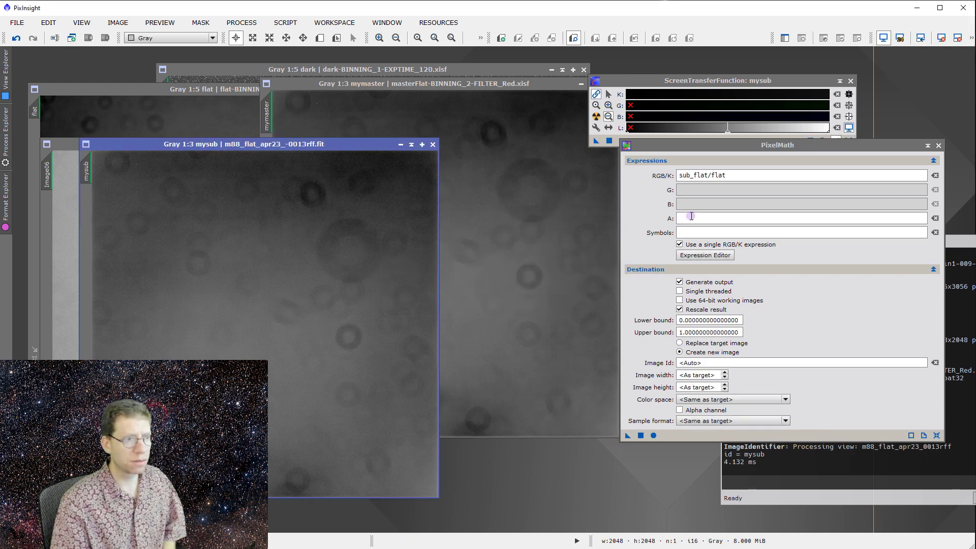
Replace the expression with mysub/mymaster and apply it globally to create Image11
left_click_drag(727, 176, 680, 179)
type("mysub")
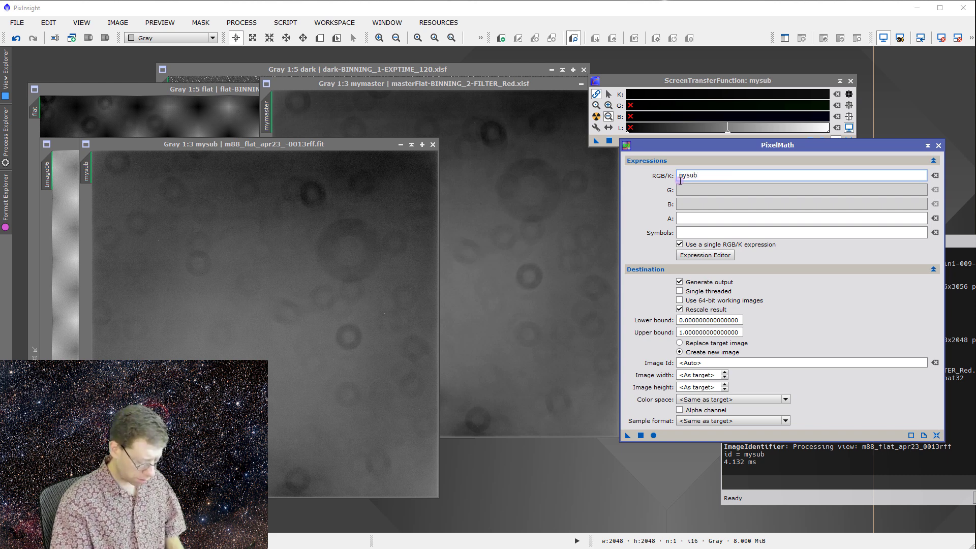
type("/mymaster")
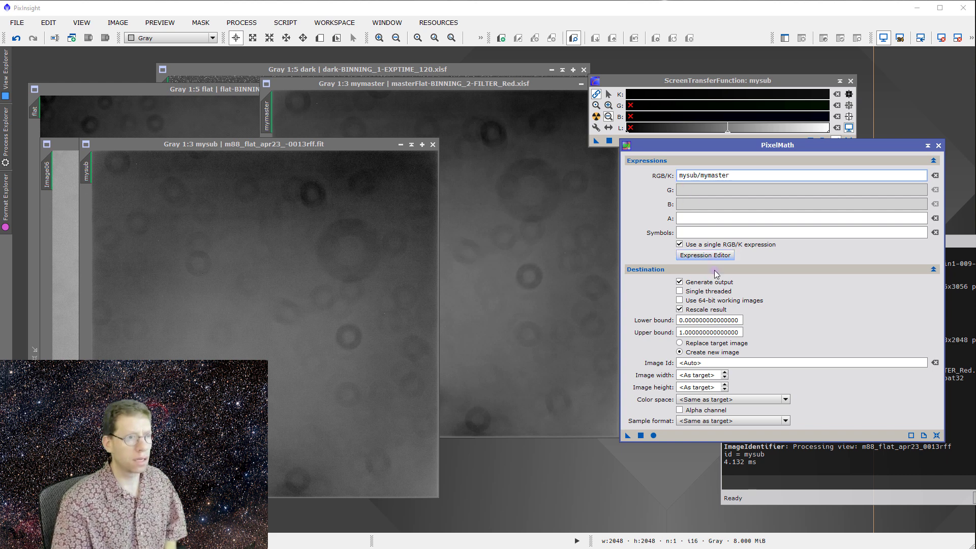
left_click(640, 435)
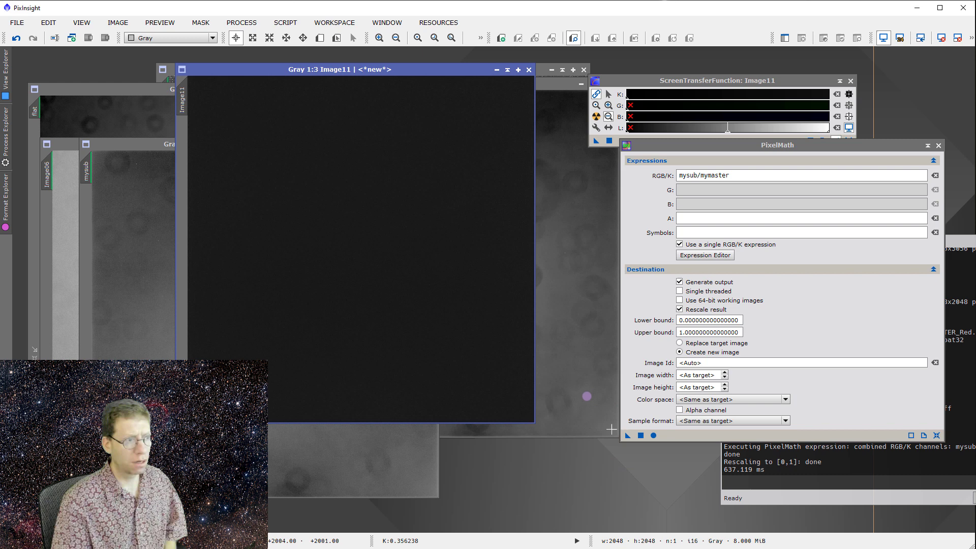
Auto-stretch Image11 with Ctrl+A, move it down, and bring Image06 forward beside it
left_click(598, 389)
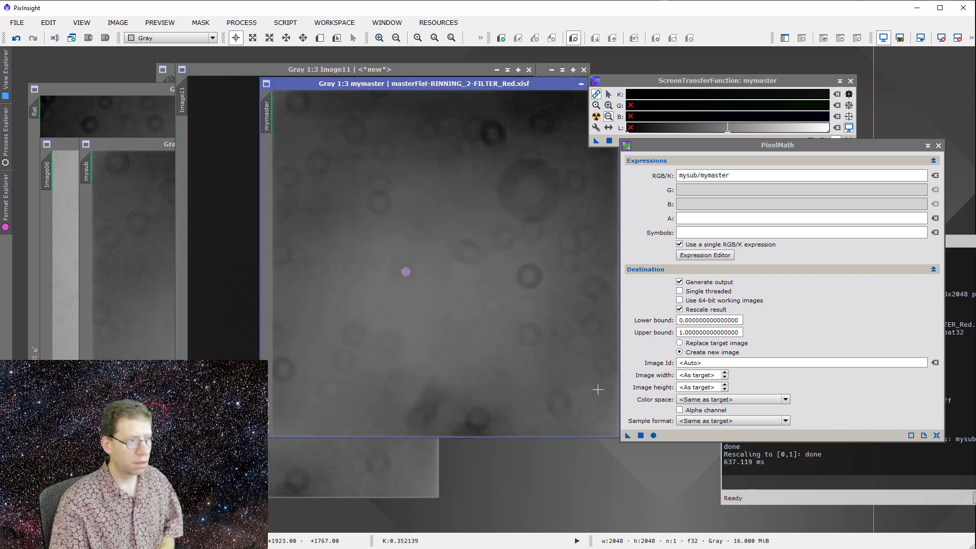
left_click(232, 189)
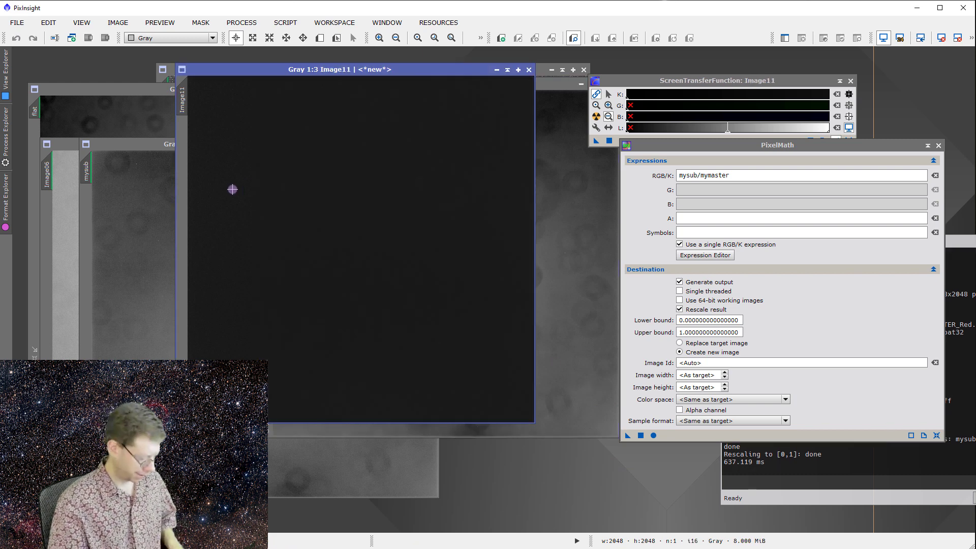
key("ctrl+a")
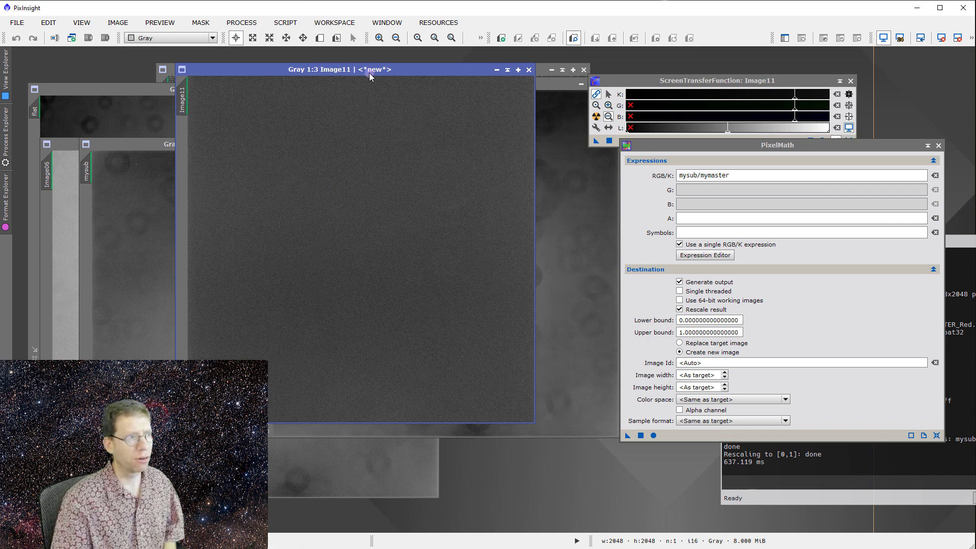
left_click_drag(369, 76, 351, 151)
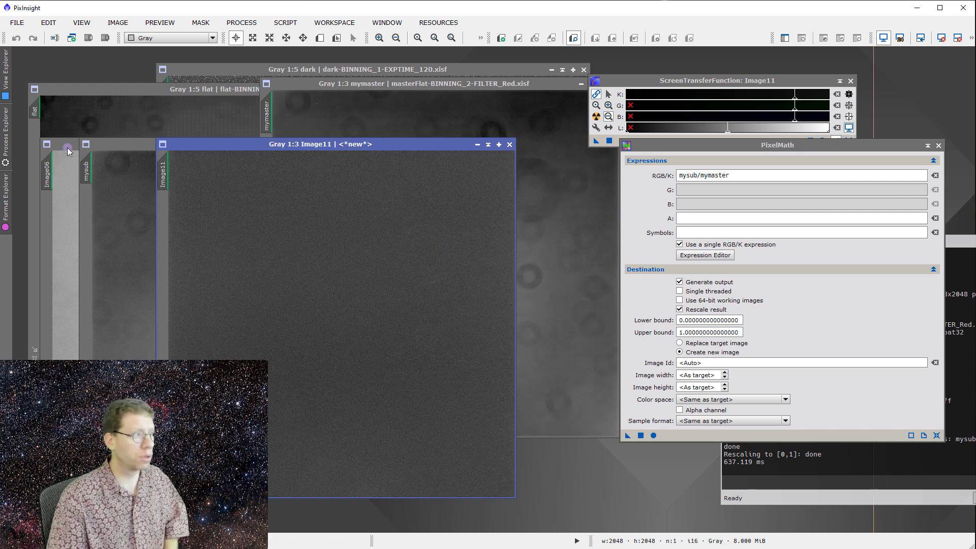
left_click(67, 148)
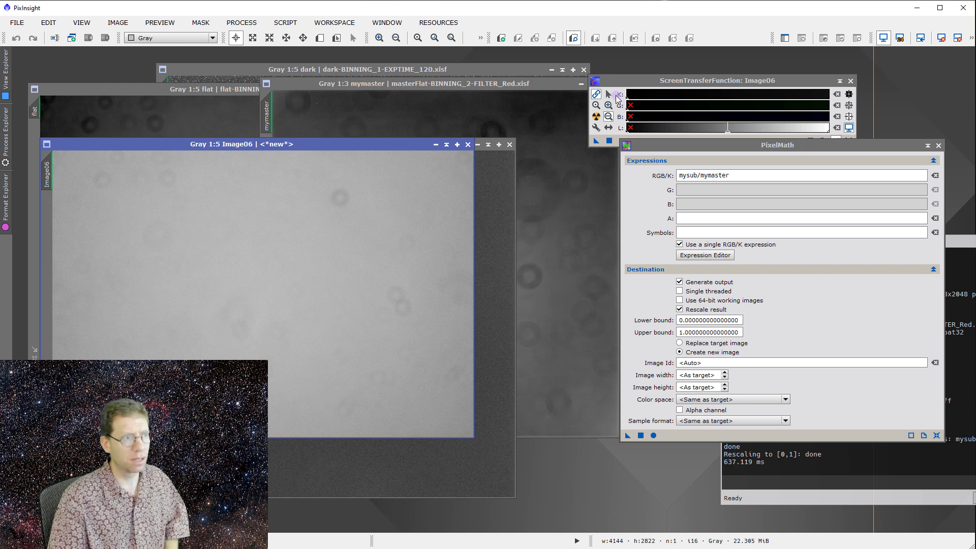
Raise Image06's STF shadows to about 0.0725, zooming the slider range for fine control
left_click_drag(627, 97, 669, 97)
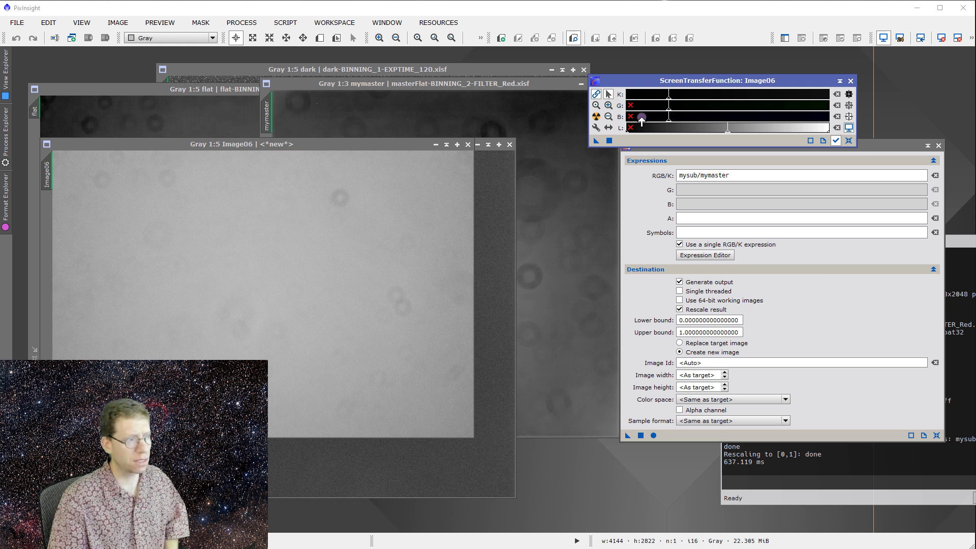
left_click(609, 117)
left_click(692, 93)
left_click(692, 93)
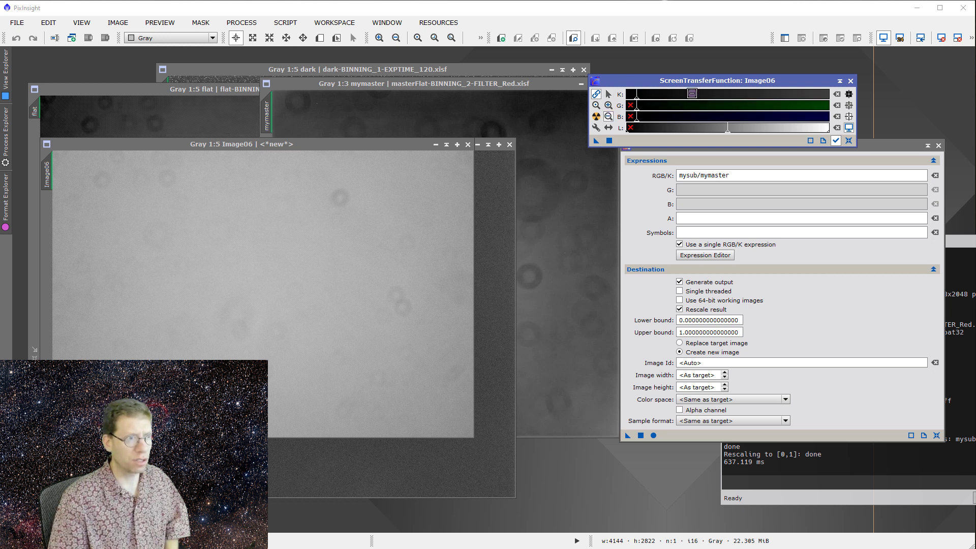
left_click(608, 116)
left_click(656, 93)
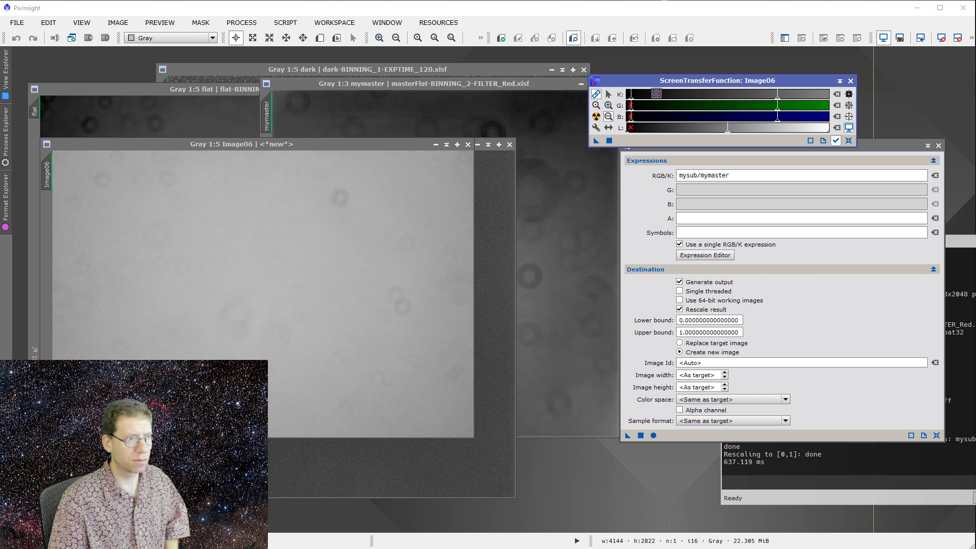
left_click(608, 94)
left_click_drag(633, 94, 770, 100)
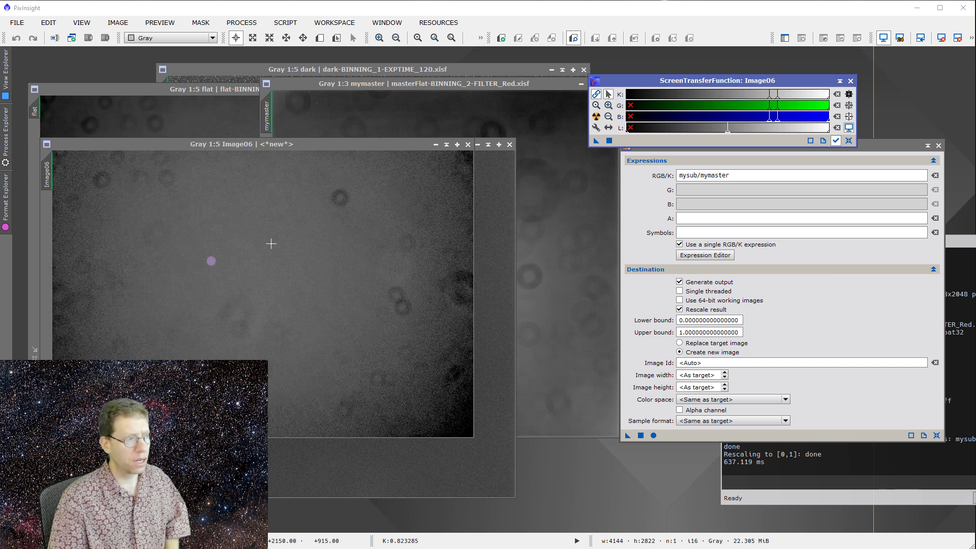